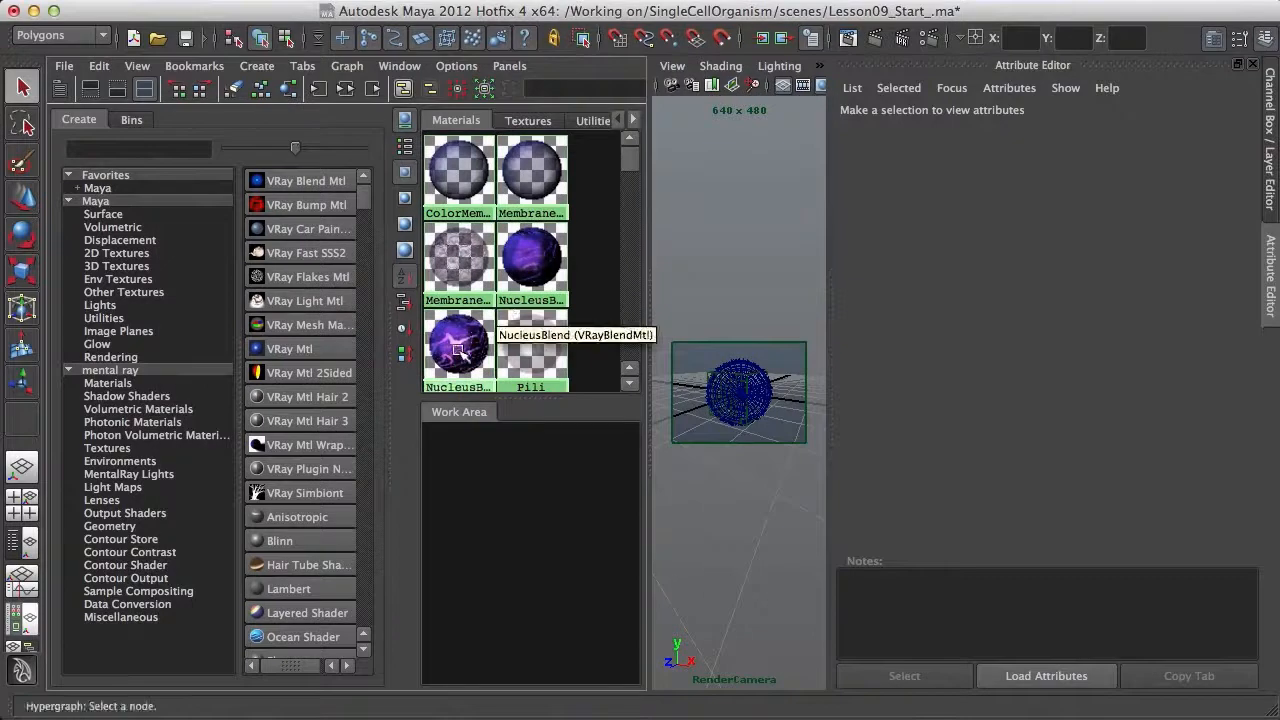
# Step: Set the NucleusBaseColor material's reflection color to white and its reflection amount to about 0.453
pyautogui.click(543, 302)
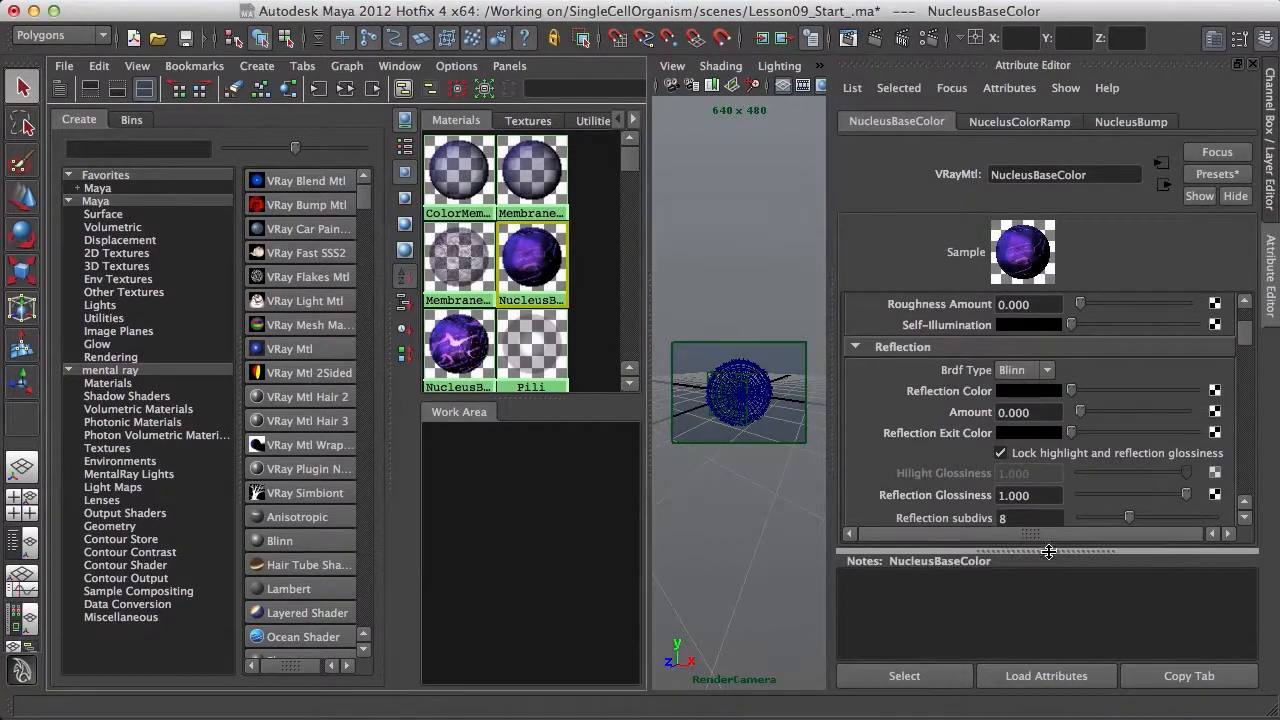
pyautogui.moveTo(1048, 549); pyautogui.dragTo(1048, 650)
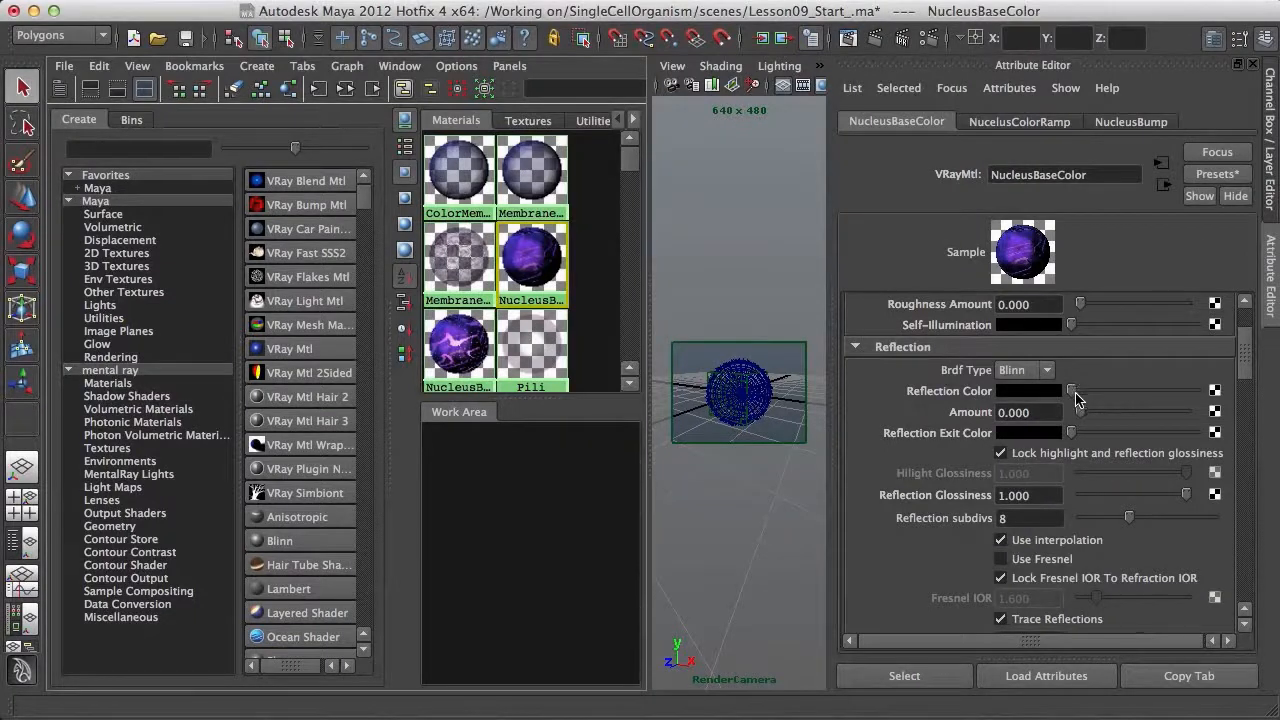
pyautogui.moveTo(1072, 391); pyautogui.dragTo(1195, 391)
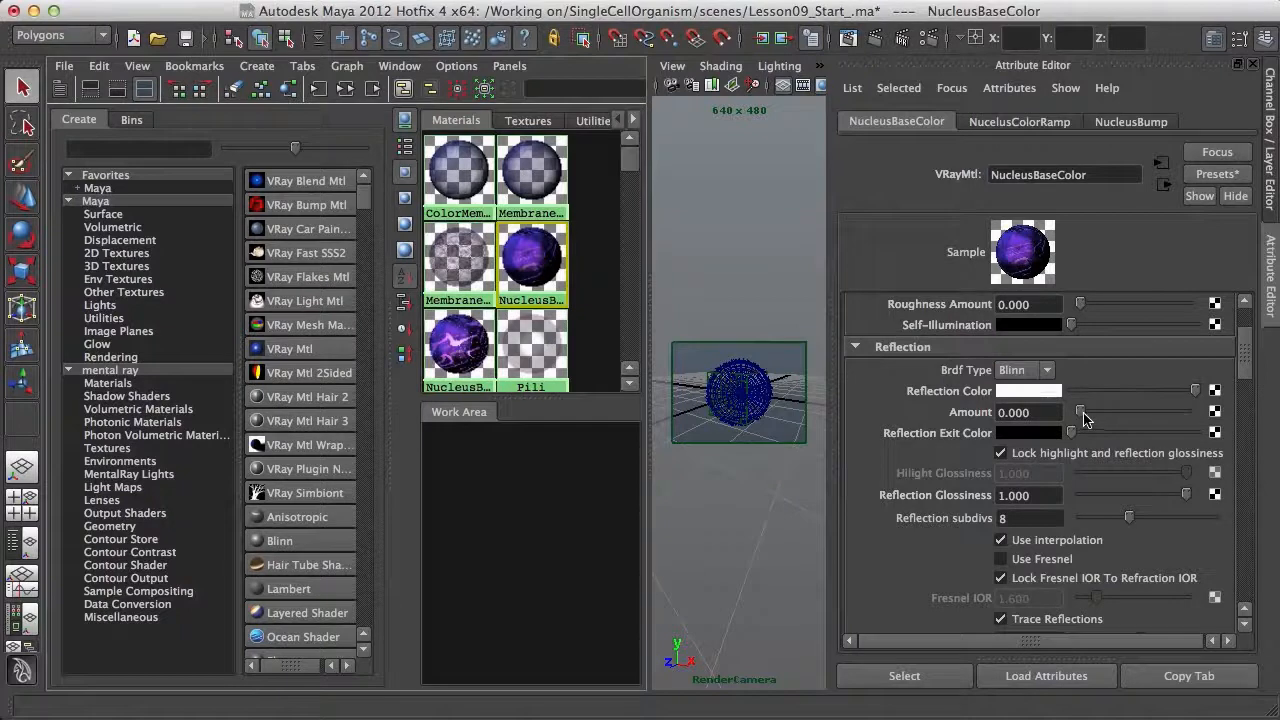
pyautogui.moveTo(1086, 412); pyautogui.dragTo(1127, 413)
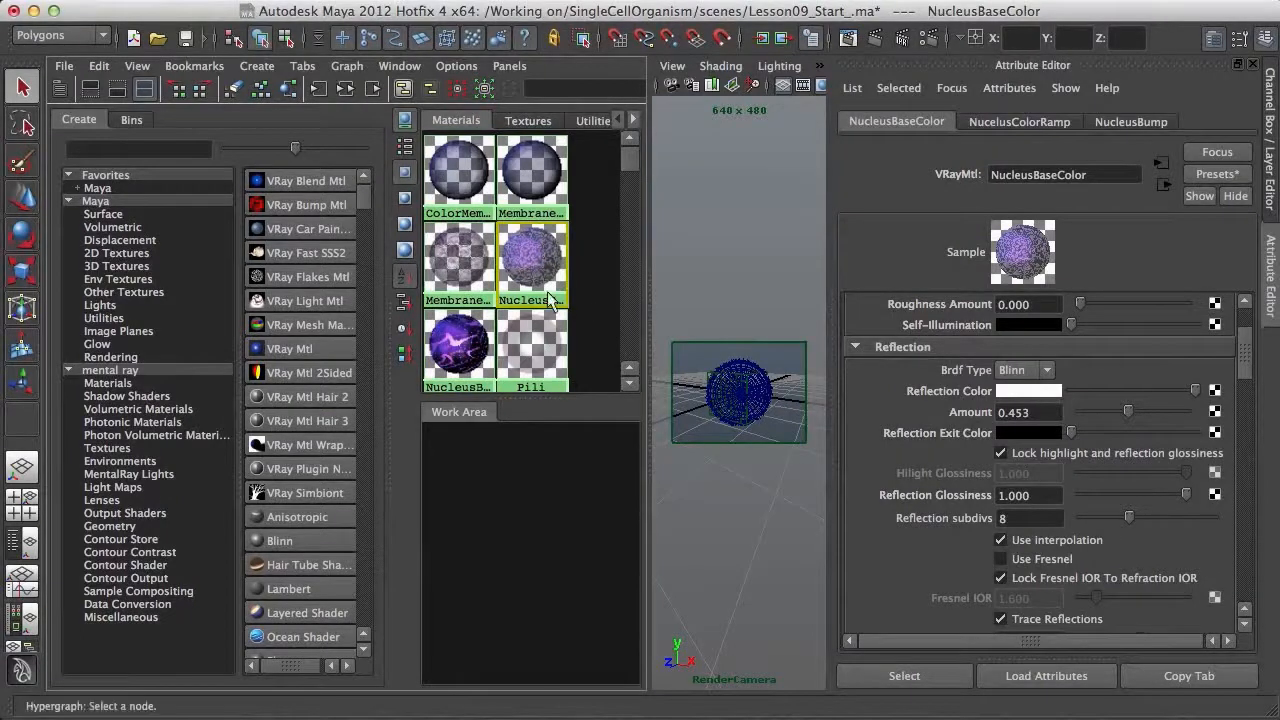
# Step: Add the NucleusBaseColor material to the Work Area, enlarging that area and framing the swatch for a close preview
pyautogui.click(519, 299)
pyautogui.moveTo(533, 257); pyautogui.dragTo(509, 559, button='middle')
pyautogui.moveTo(555, 395); pyautogui.dragTo(550, 240)
pyautogui.press('f')
pyautogui.moveTo(648, 398); pyautogui.dragTo(745, 393)
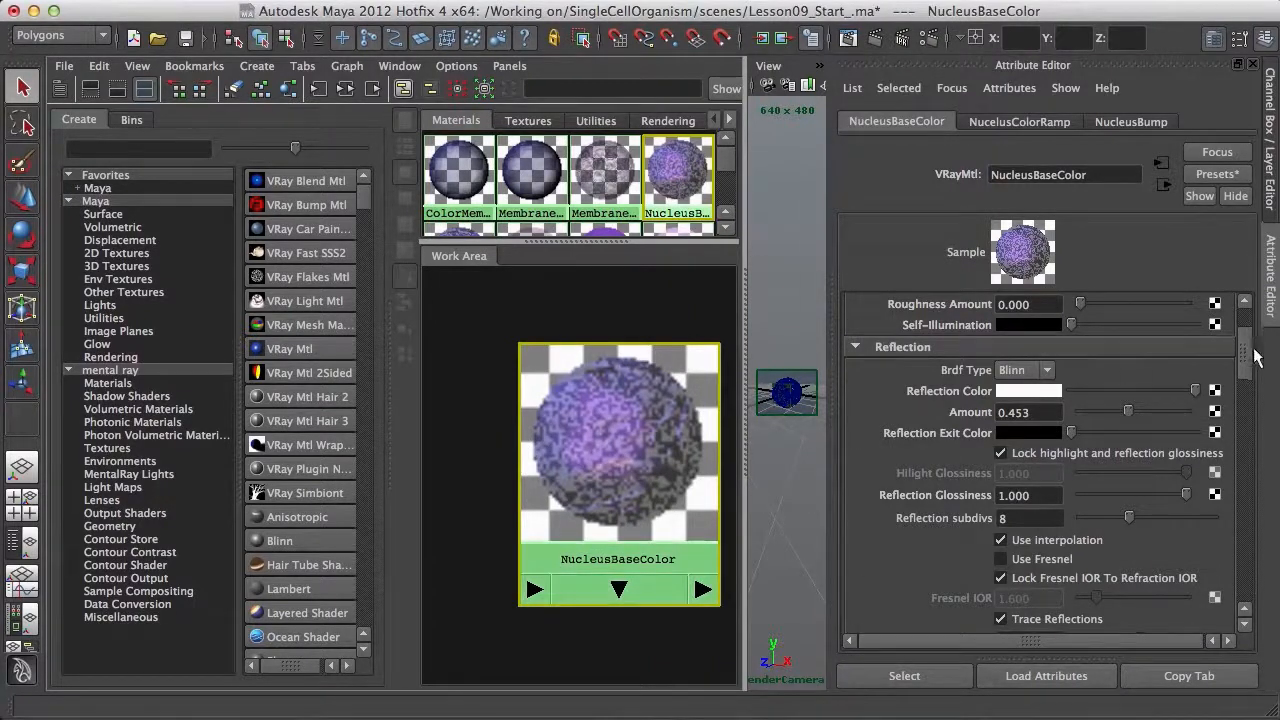
# Step: Enable Use Fresnel on NucleusBaseColor, compare black and white reflection colors, and set the reflection glossiness to about 0.651
pyautogui.scroll(-2, 1245, 358)
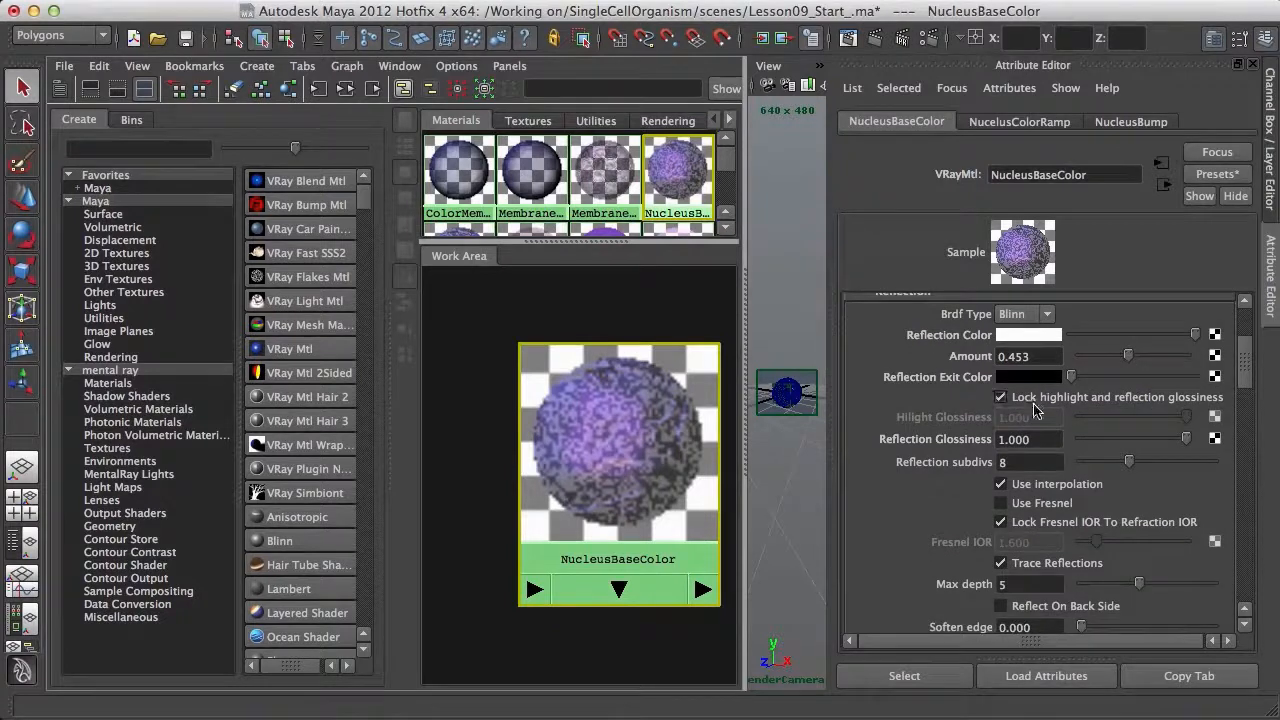
pyautogui.click(1000, 502)
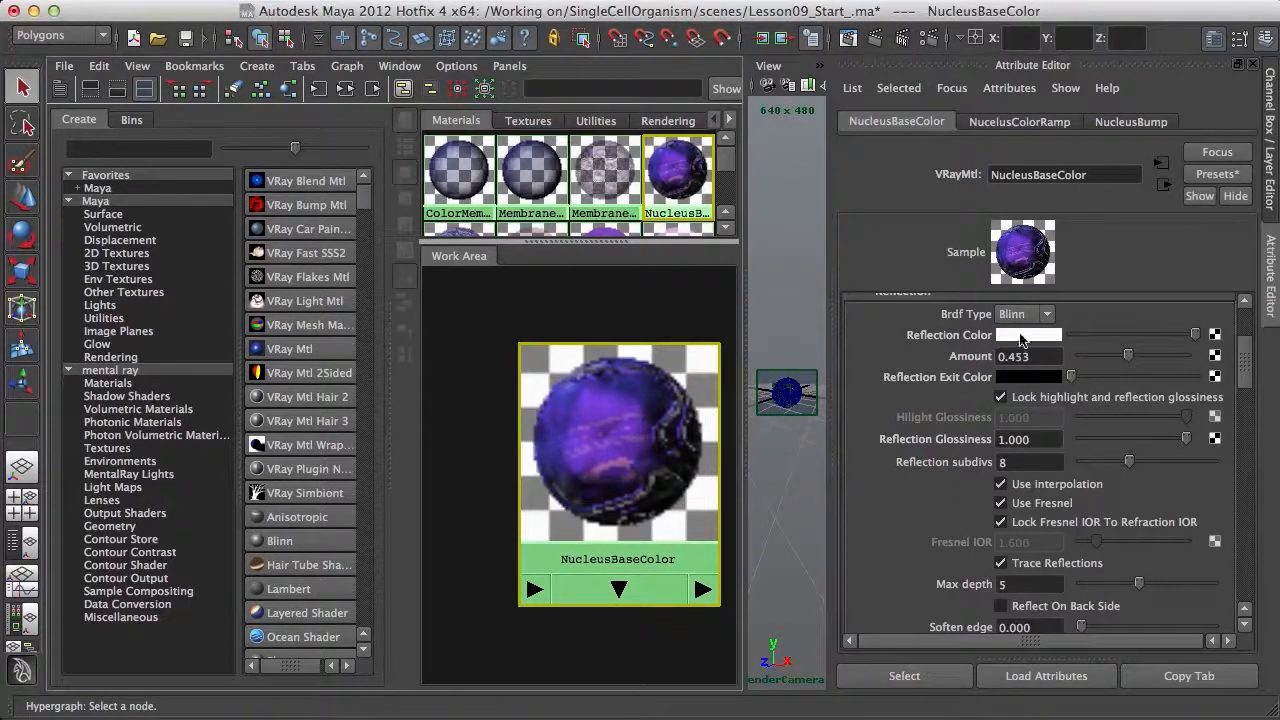
pyautogui.moveTo(1110, 343); pyautogui.dragTo(1000, 344)
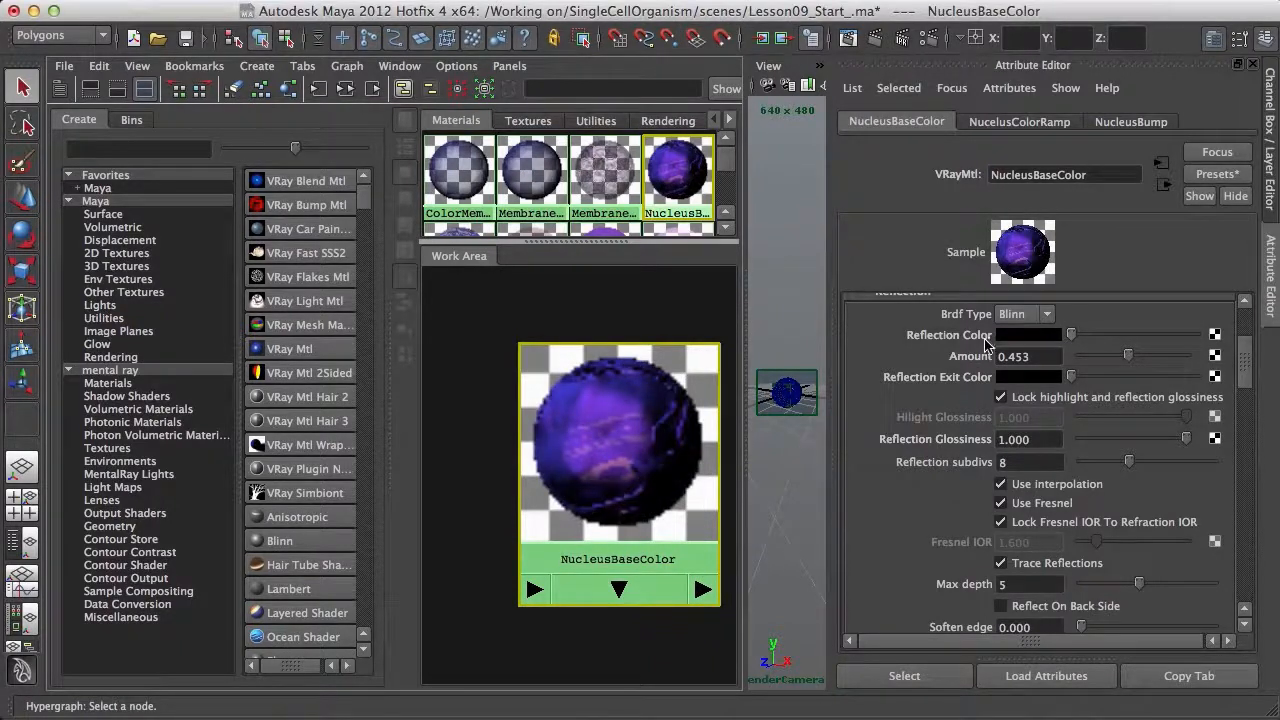
pyautogui.moveTo(1094, 337); pyautogui.dragTo(1196, 336)
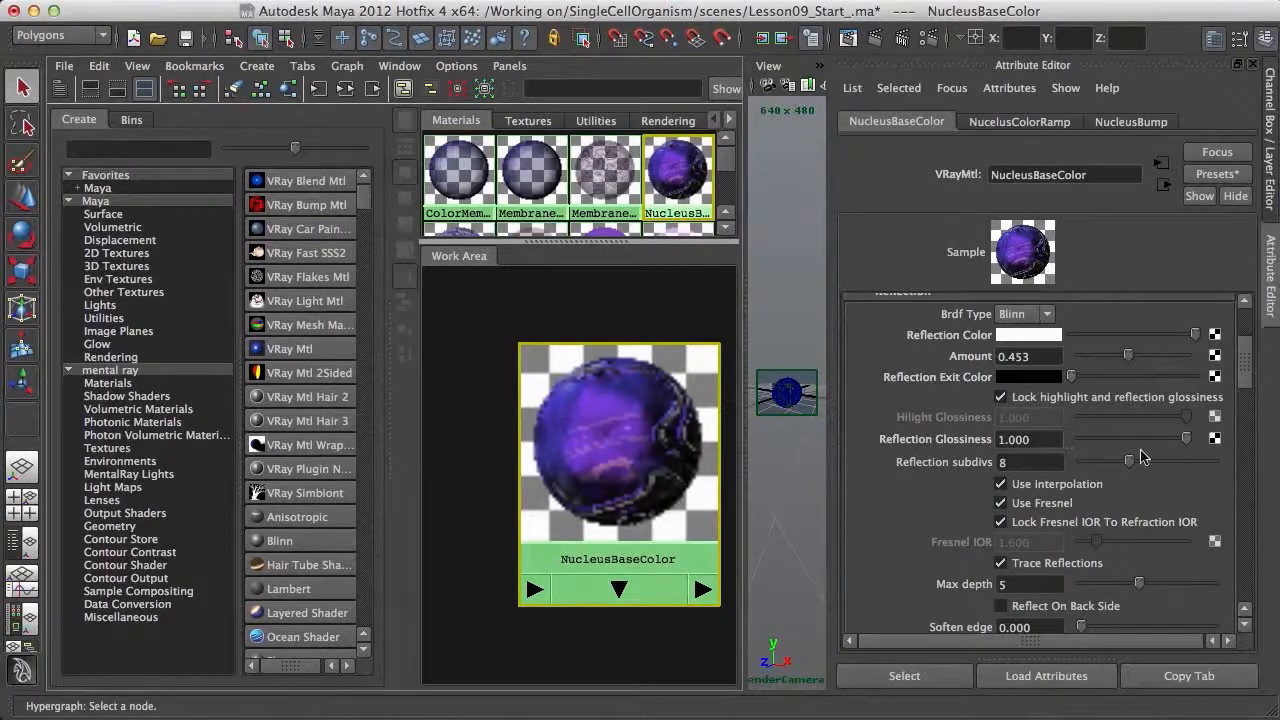
pyautogui.moveTo(1186, 444); pyautogui.dragTo(1151, 448)
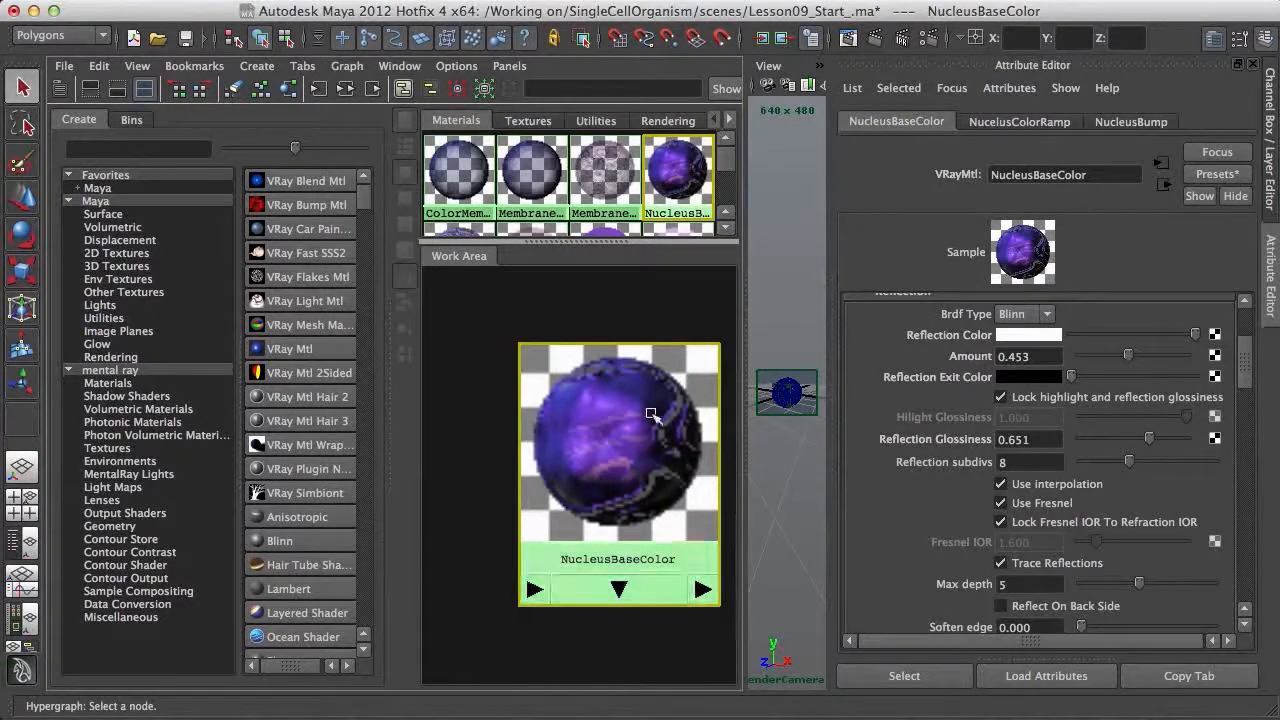
# Step: Show more of the material swatches and add the ColorMembrane material to the Work Area, framed for preview
pyautogui.moveTo(618, 243); pyautogui.dragTo(584, 381)
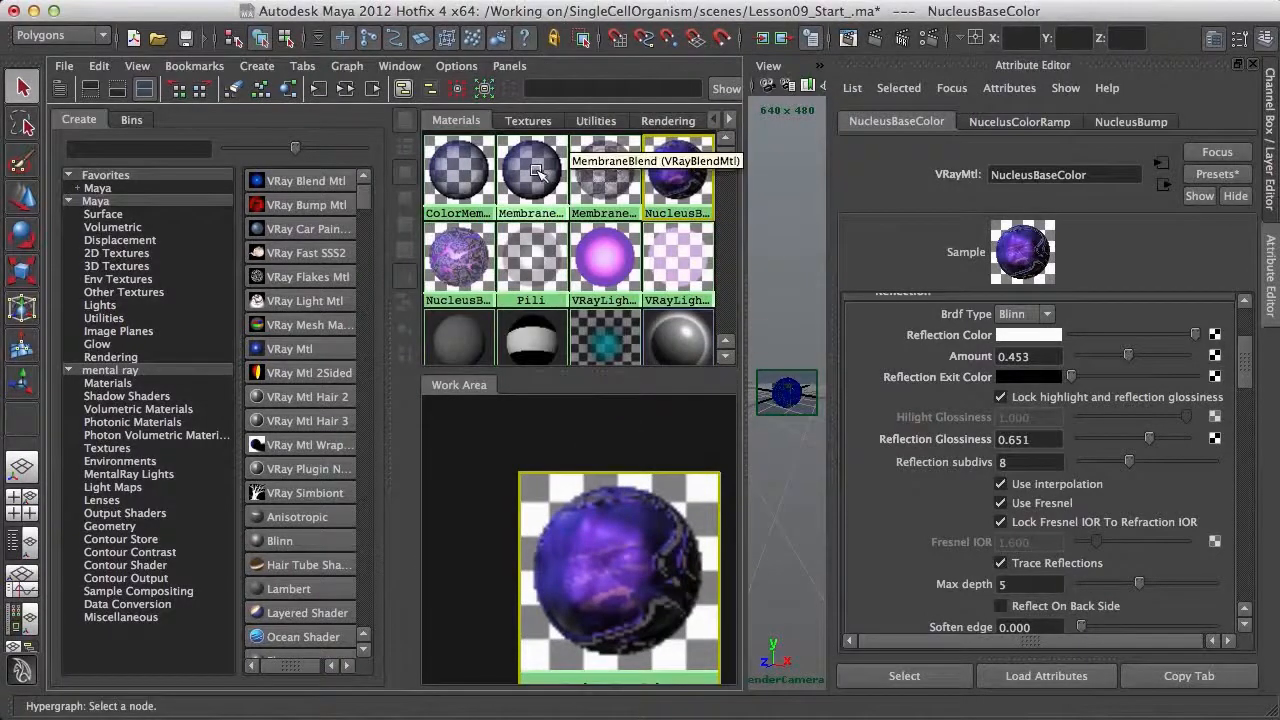
pyautogui.click(455, 172)
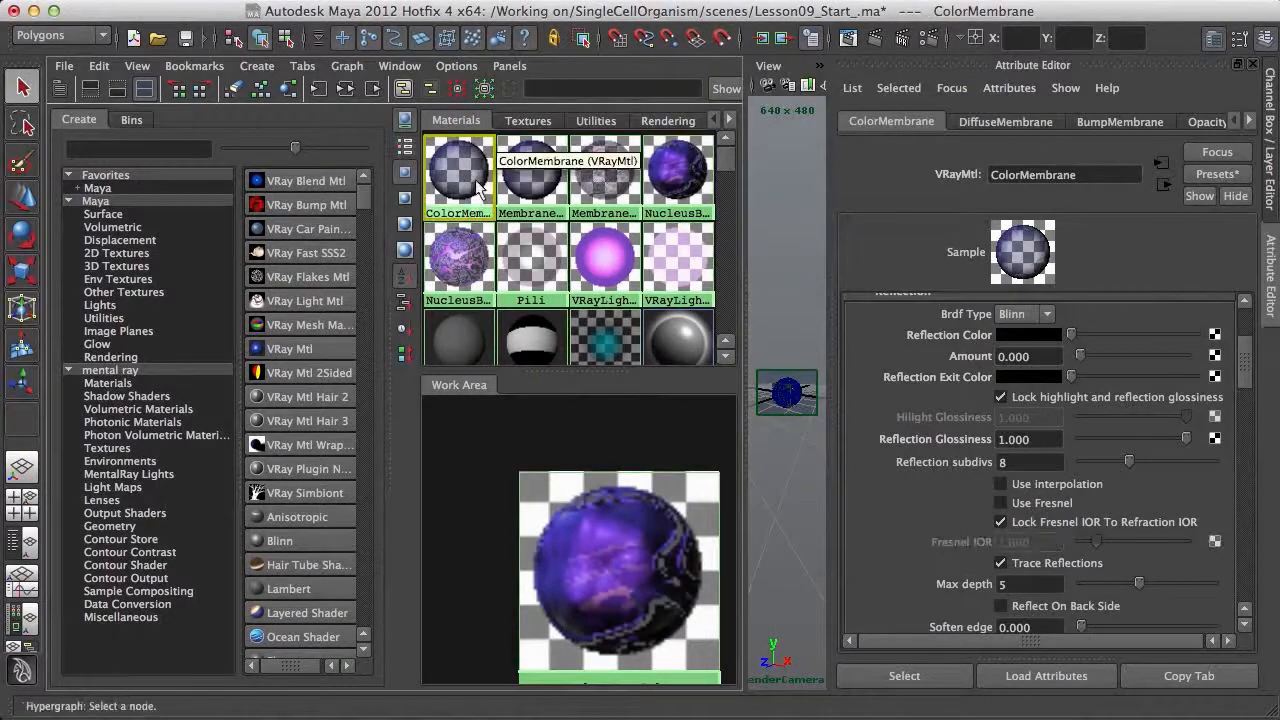
pyautogui.moveTo(476, 200); pyautogui.dragTo(466, 405, button='middle')
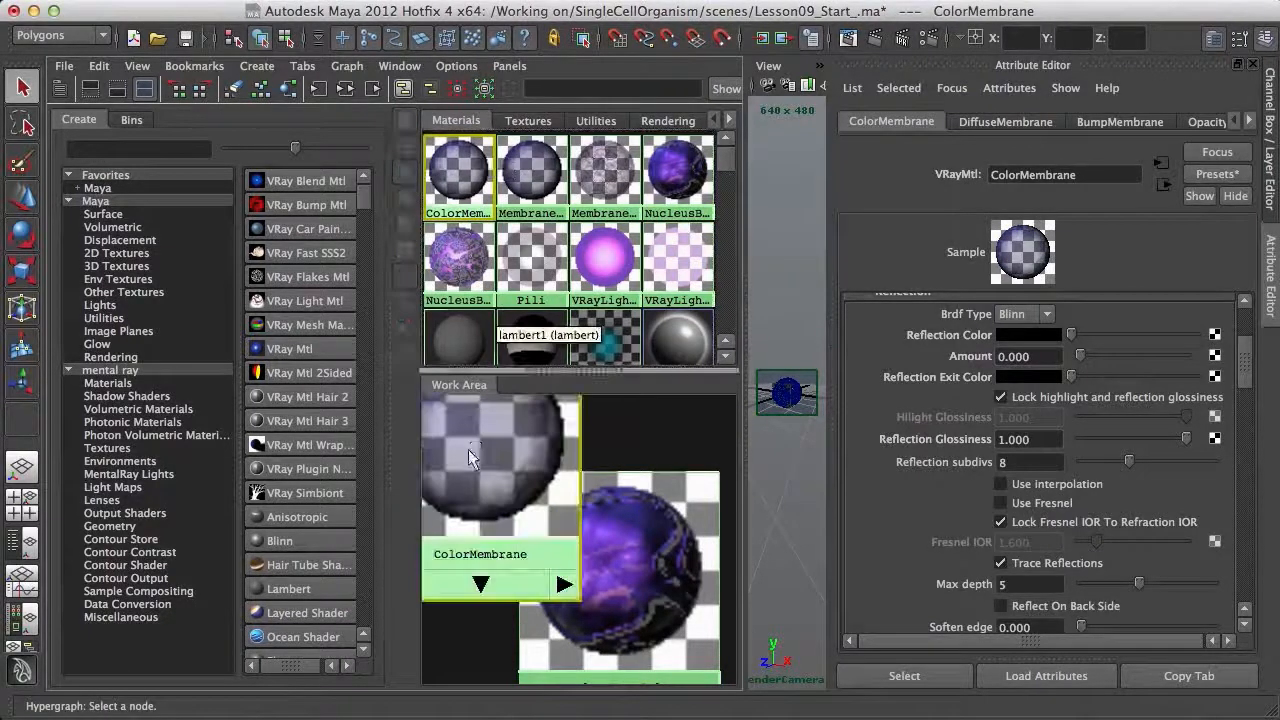
pyautogui.press('f')
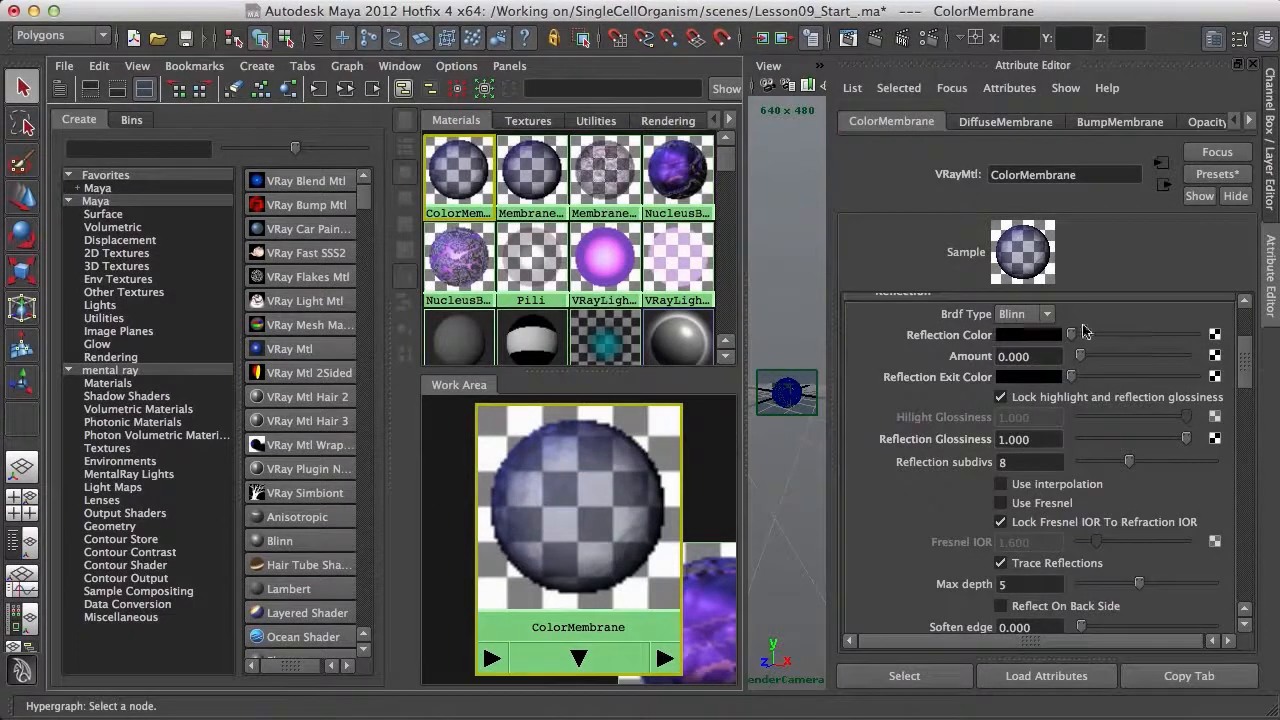
# Step: Give ColorMembrane a white reflection color, a reflection amount of about 0.245 and a reflection glossiness of about 0.717
pyautogui.moveTo(1088, 340); pyautogui.dragTo(1220, 350)
pyautogui.moveTo(1084, 362); pyautogui.dragTo(1106, 362)
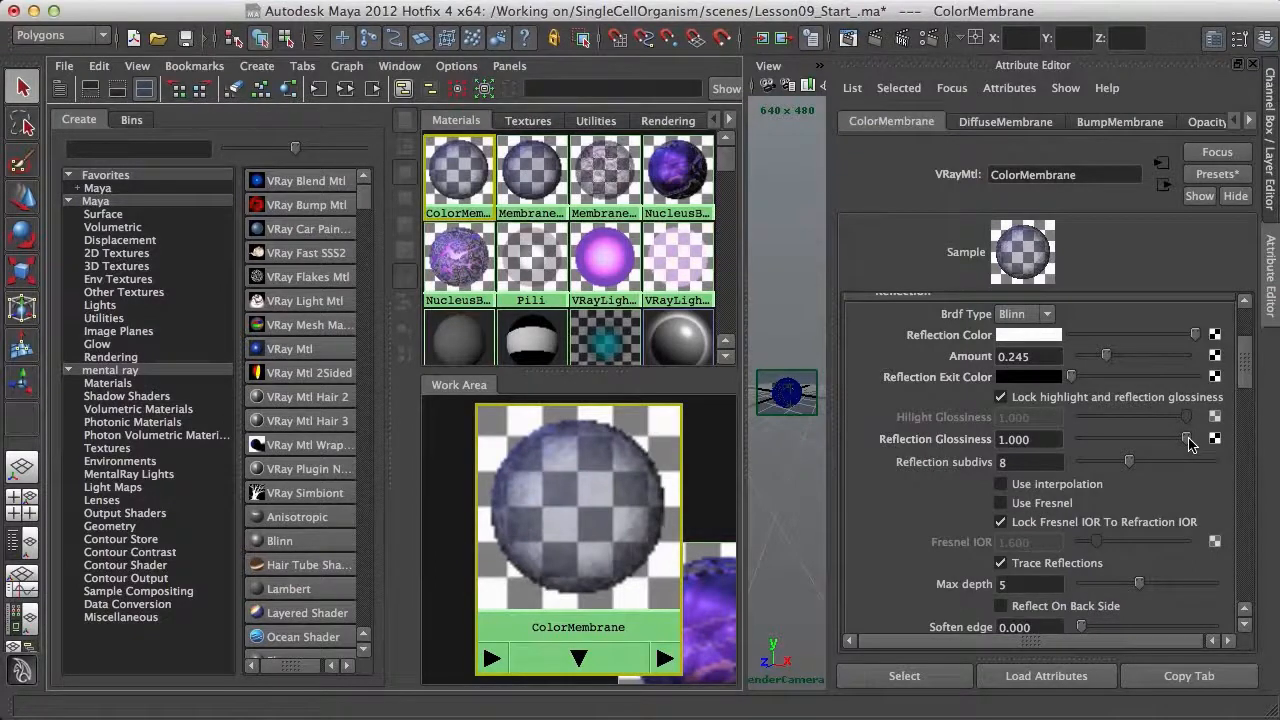
pyautogui.moveTo(1186, 444); pyautogui.dragTo(1158, 446)
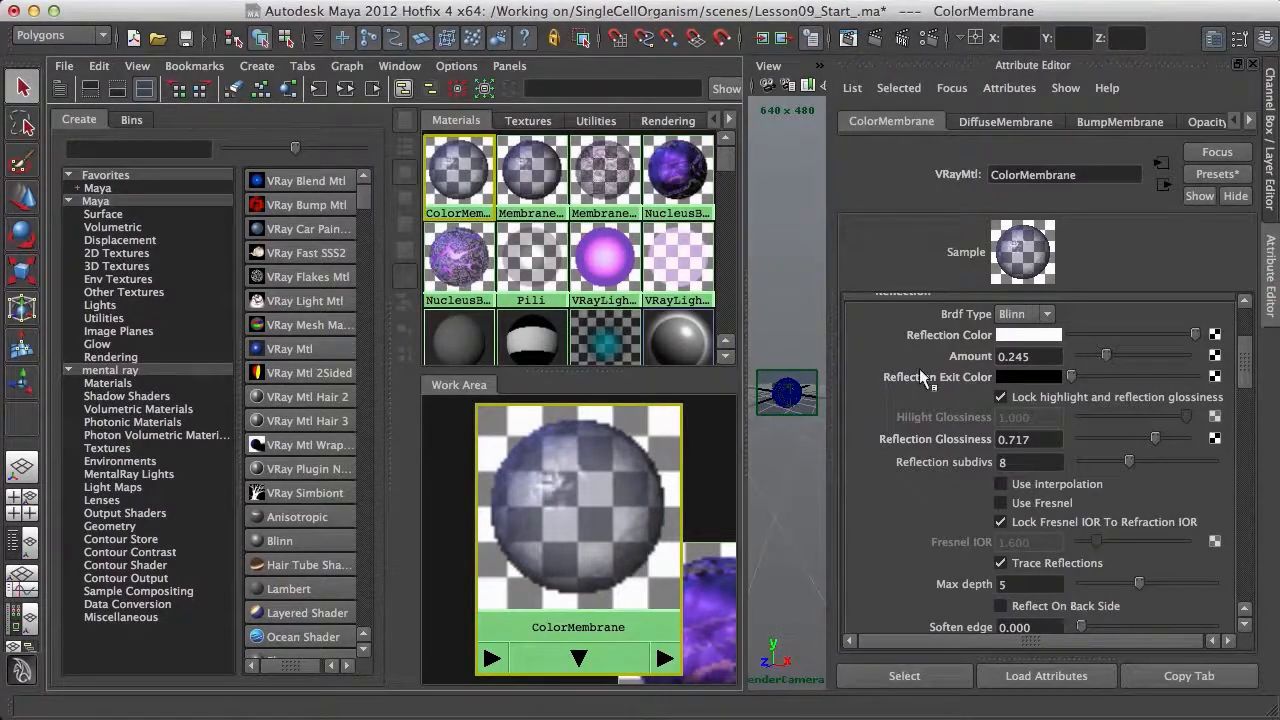
# Step: Maximize the RenderCamera view and create a V-Ray Rect Light in the scene
pyautogui.click(778, 428)
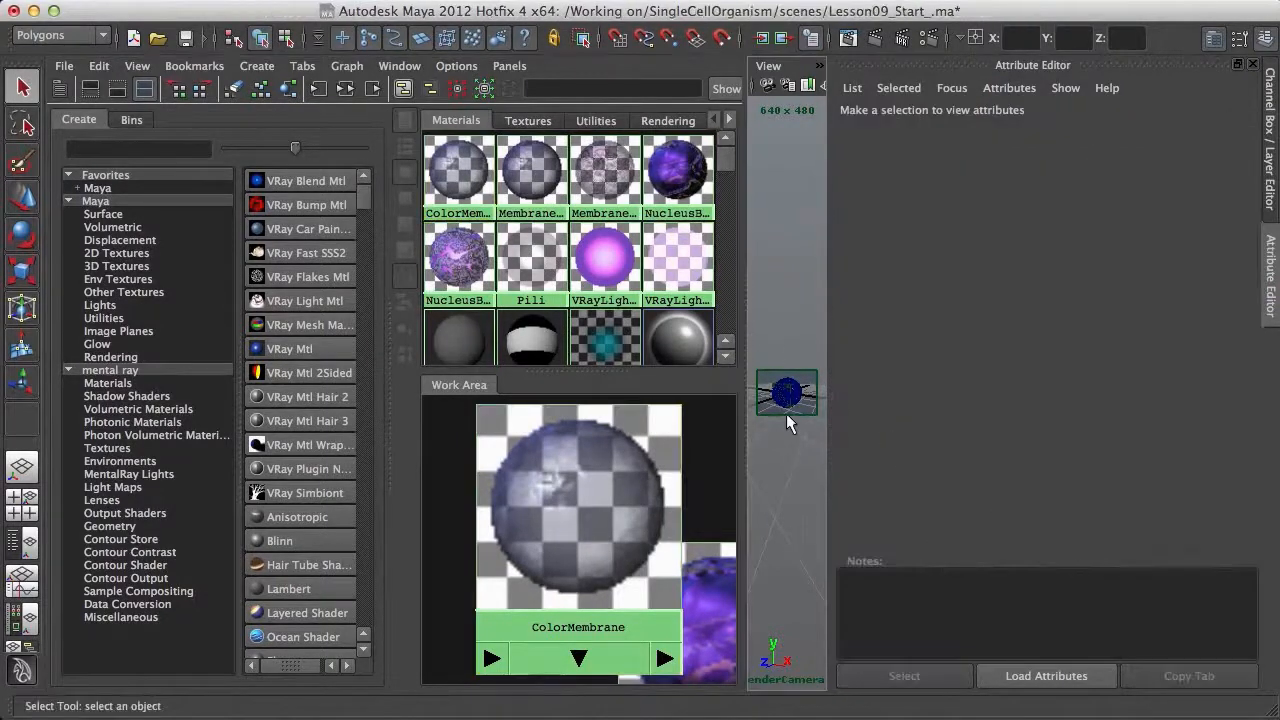
pyautogui.press('space')
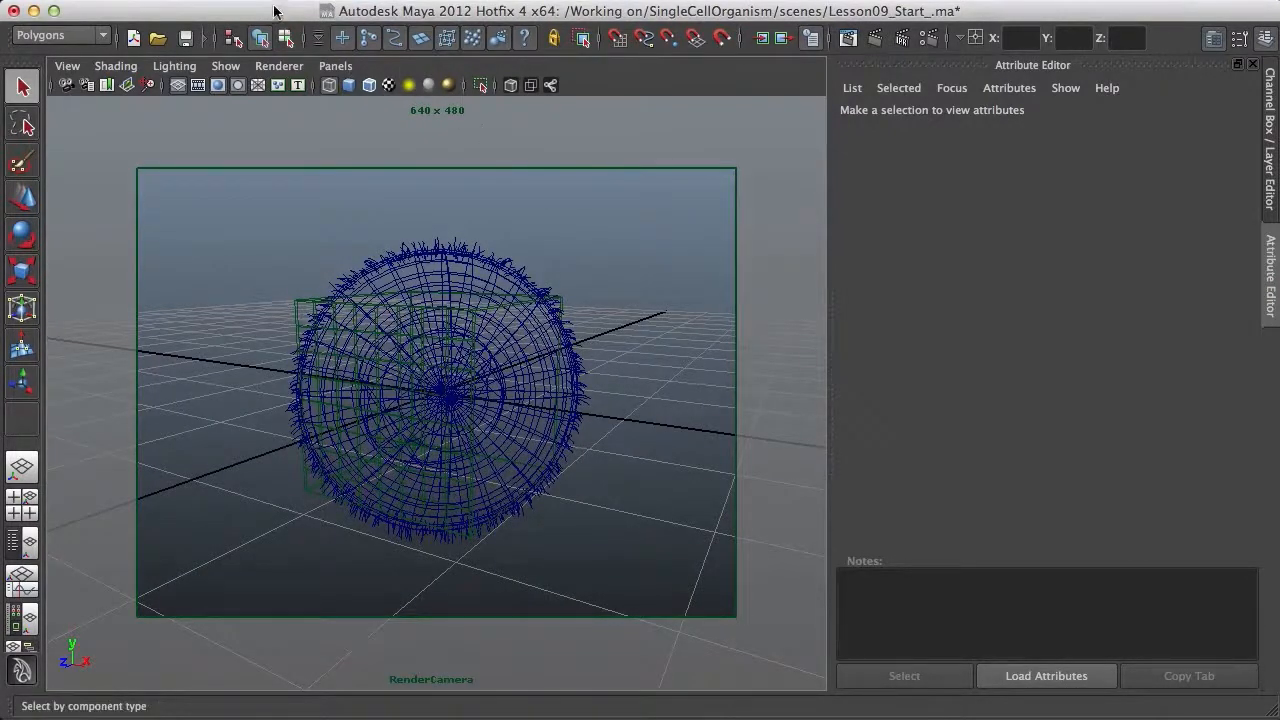
pyautogui.click(348, 5)
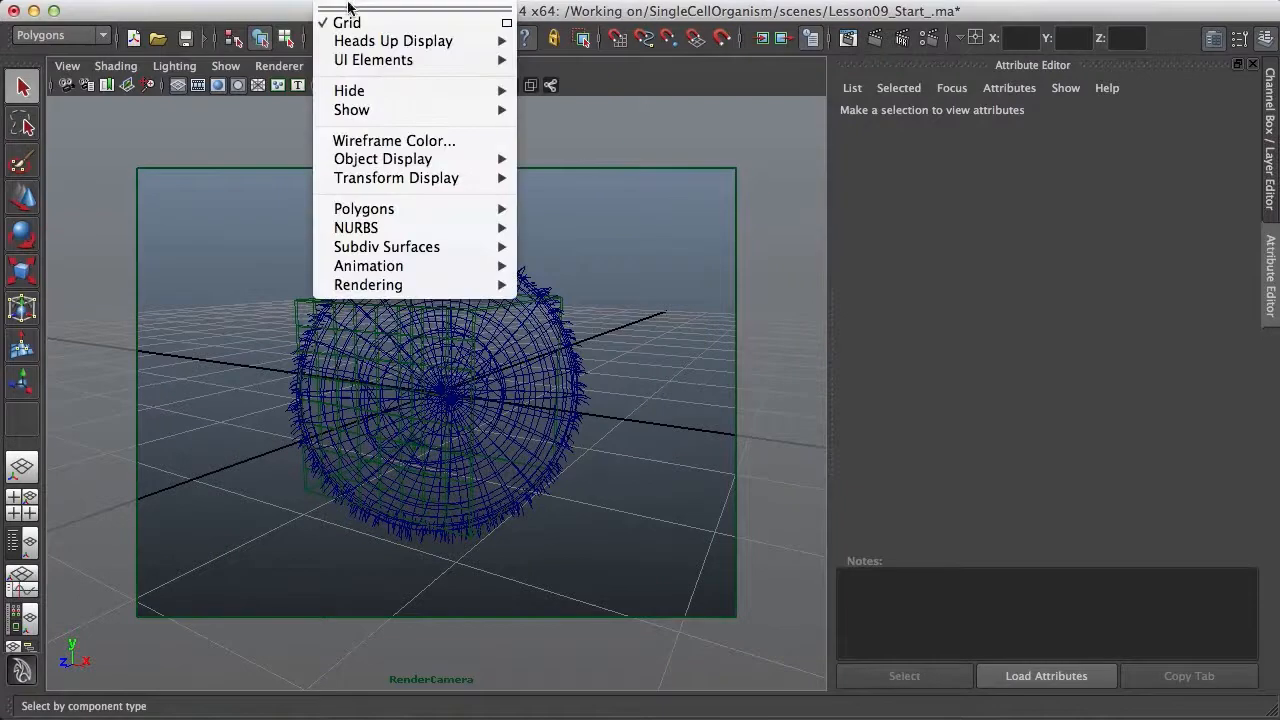
pyautogui.moveTo(276, 2)
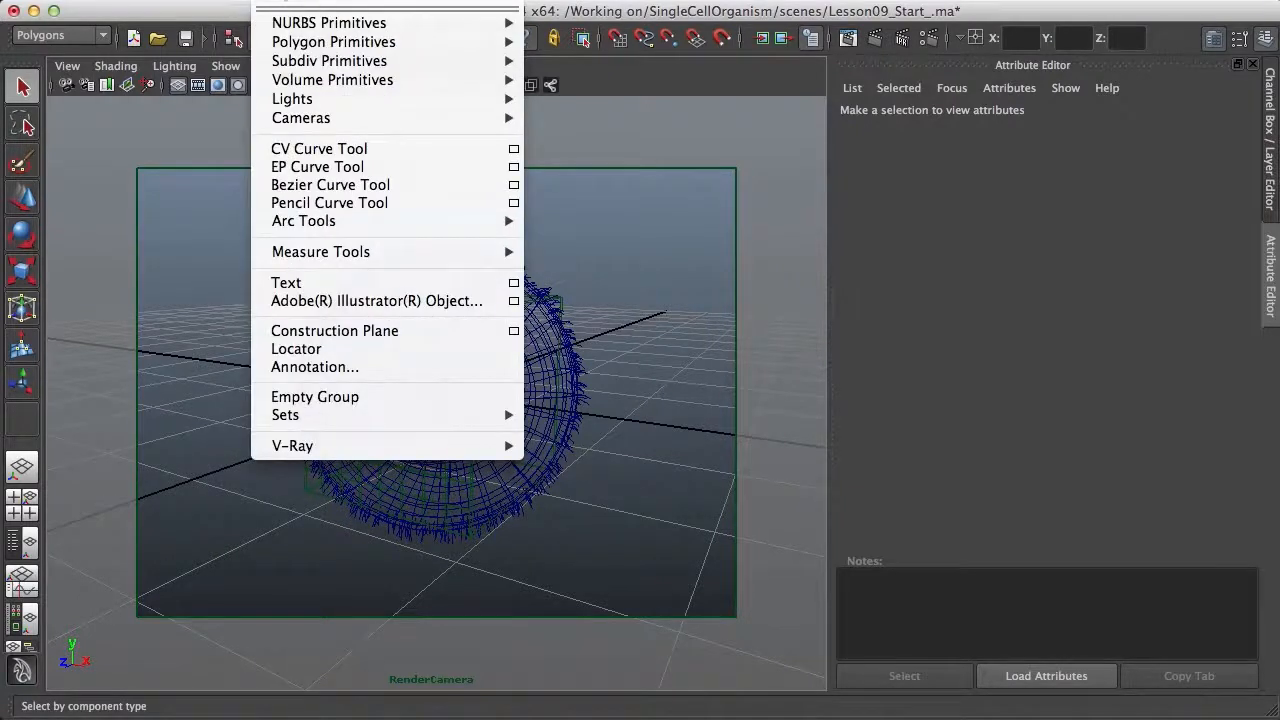
pyautogui.moveTo(423, 102)
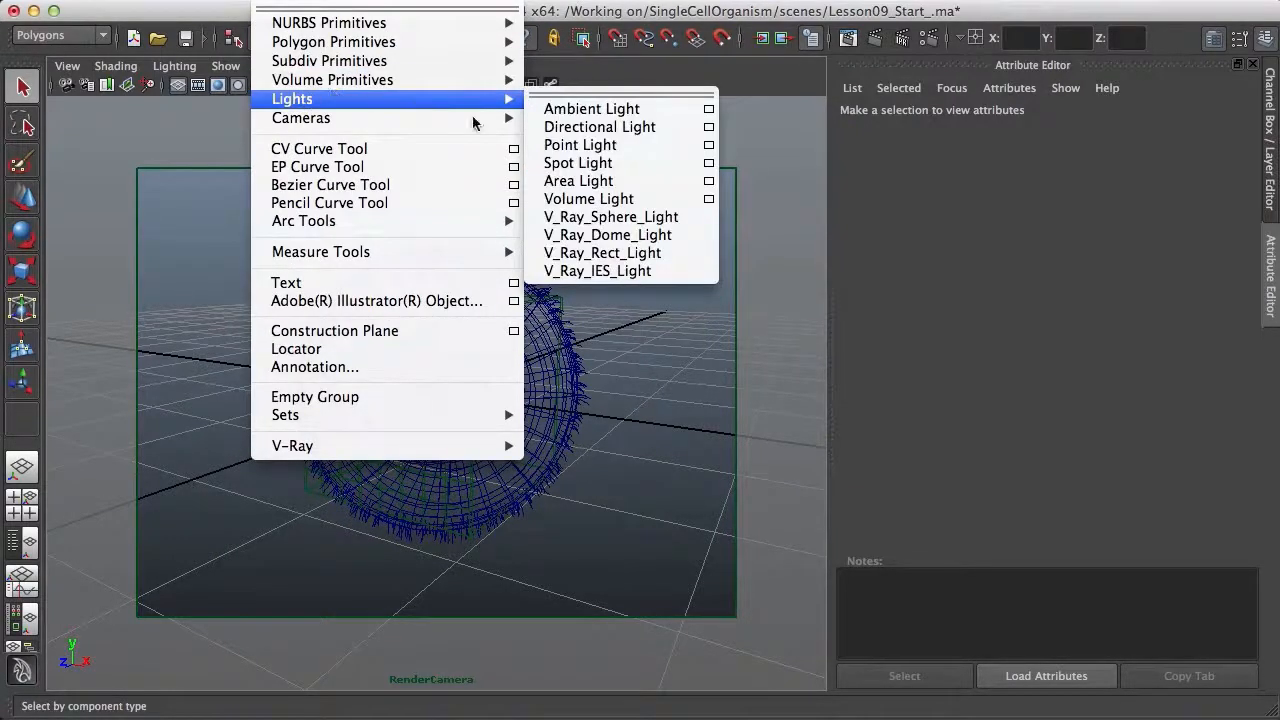
pyautogui.click(620, 253)
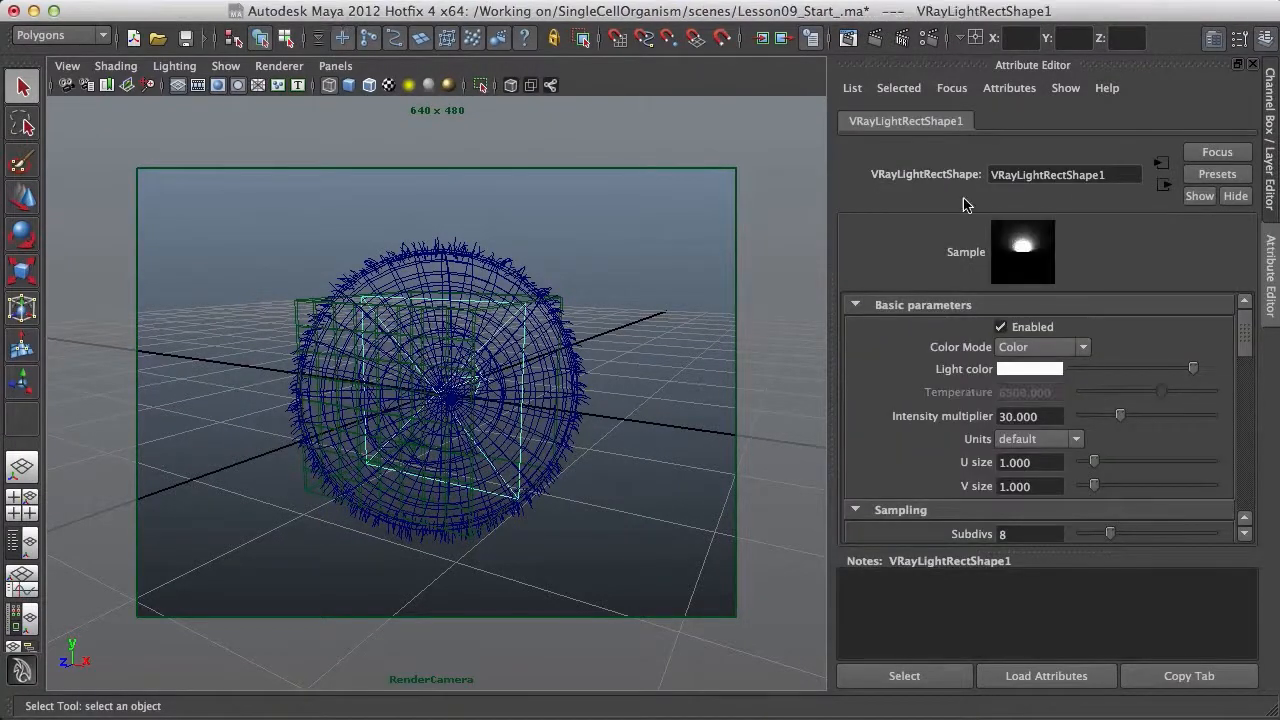
# Step: Rename the new rectangular light's shape as KeyLightw
pyautogui.doubleClick(1100, 175)
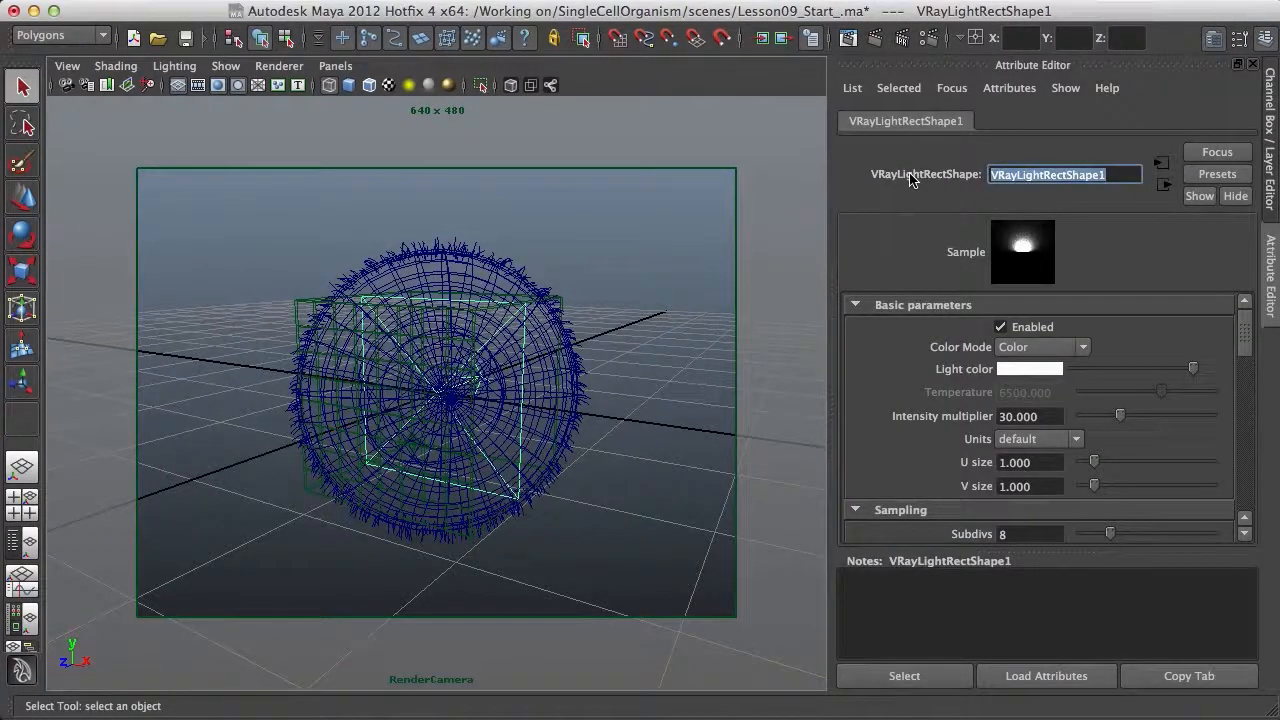
pyautogui.write('KeyLight')
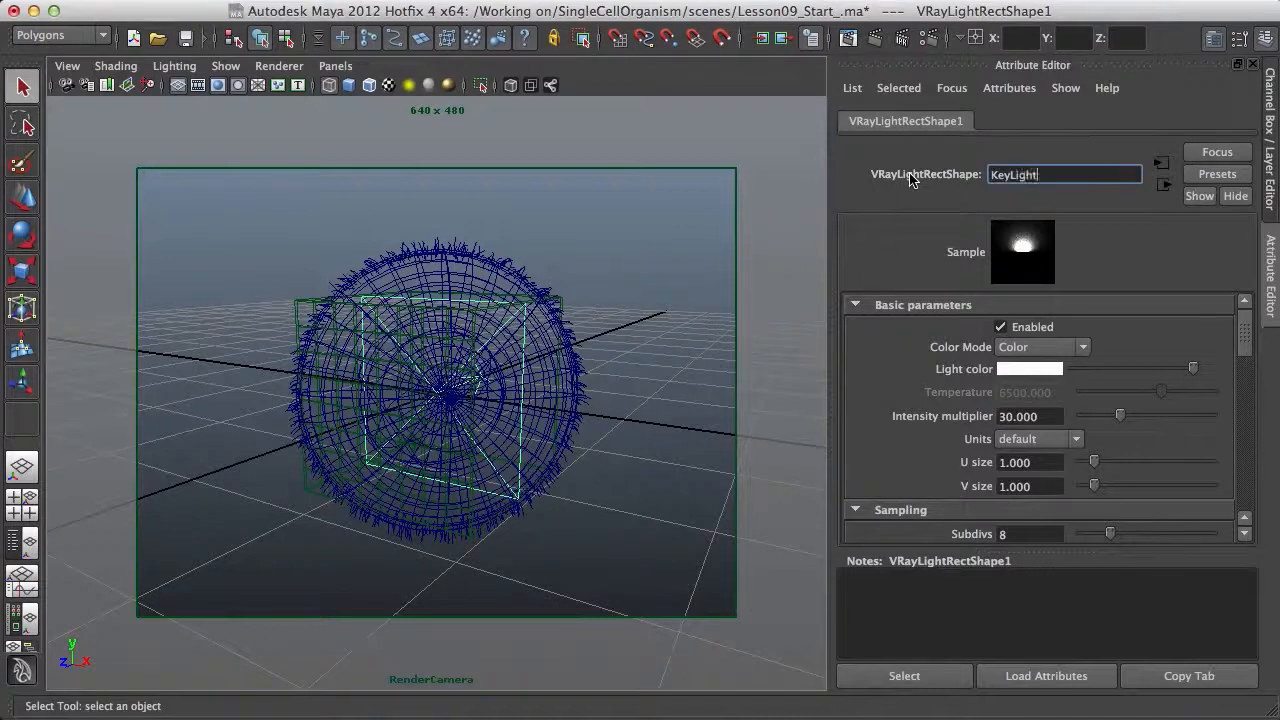
pyautogui.press('Return')
pyautogui.write('w')
pyautogui.press('Return')
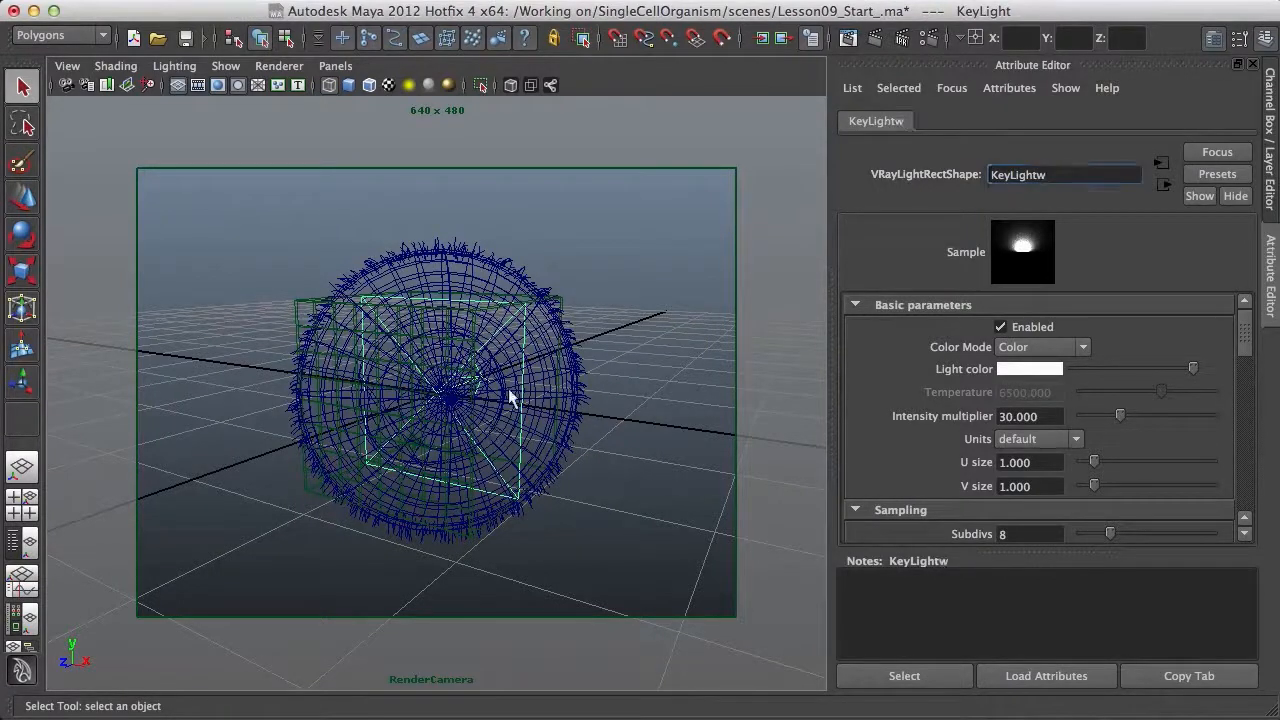
# Step: Select the KeyLightw light among the Hypershade's lights and return to the maximized RenderCamera view
pyautogui.click(516, 390)
pyautogui.click(525, 398)
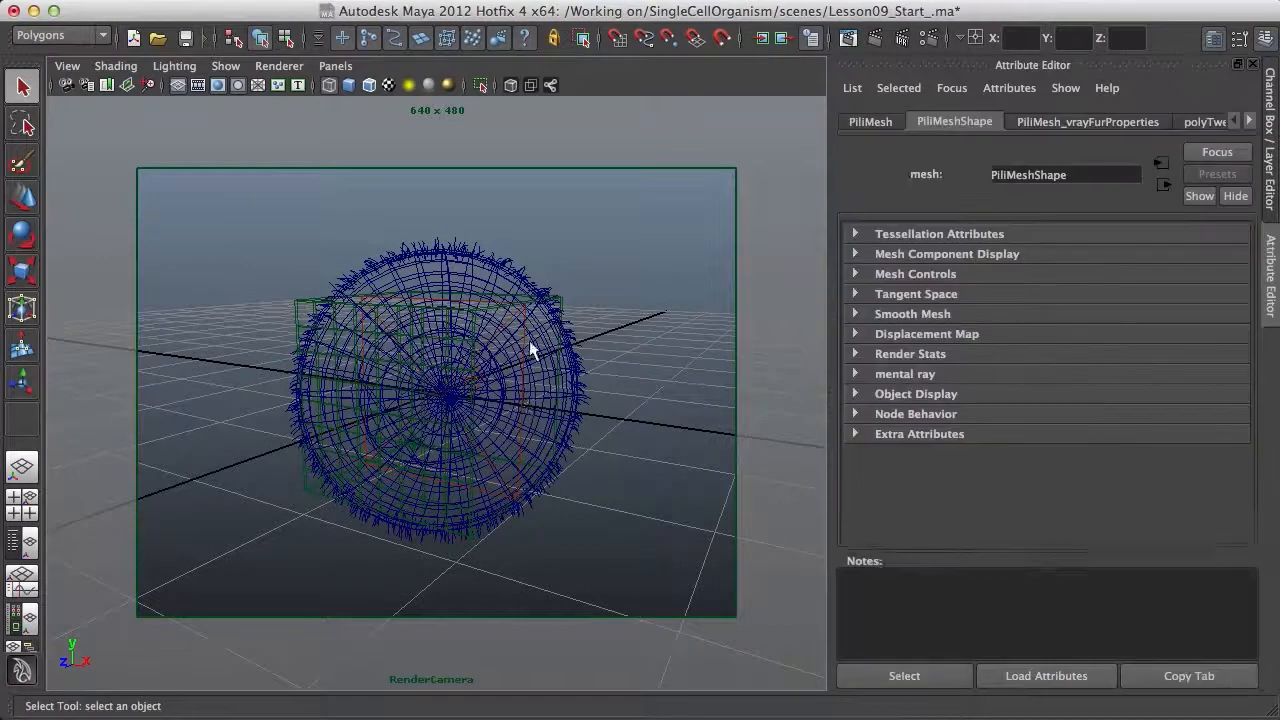
pyautogui.click(24, 620)
pyautogui.moveTo(437, 205); pyautogui.dragTo(788, 222)
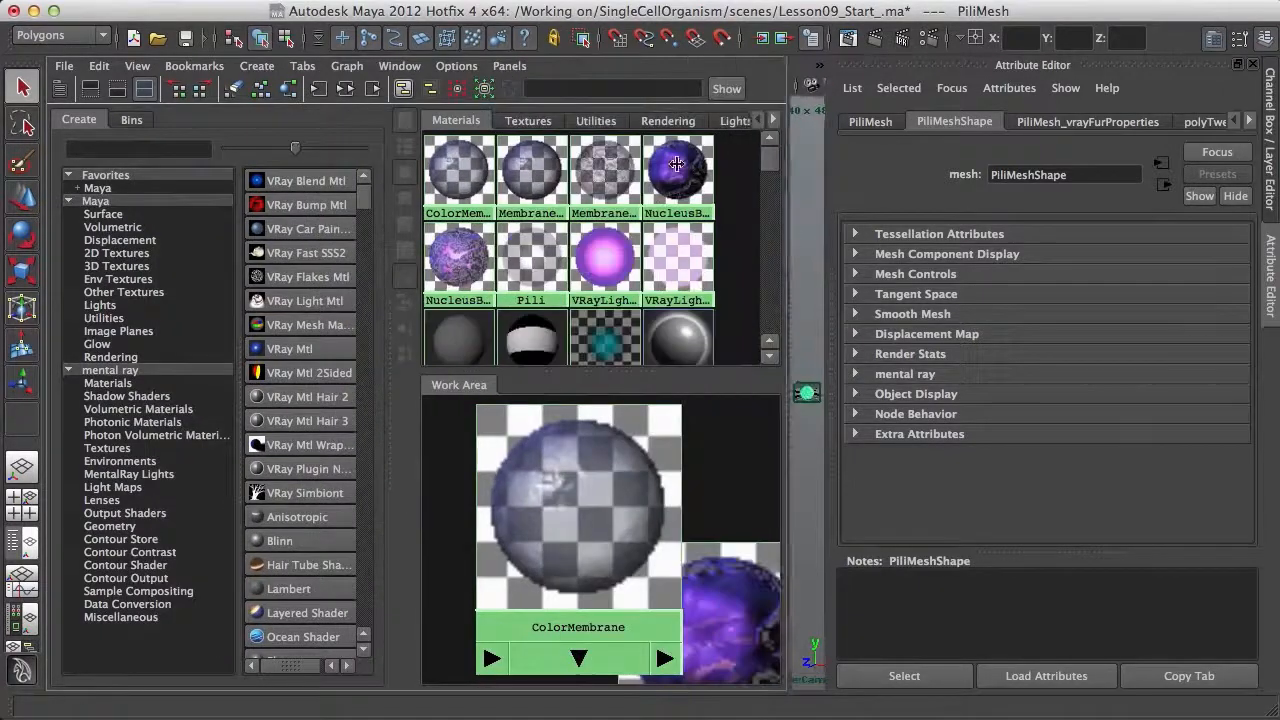
pyautogui.click(719, 120)
pyautogui.click(460, 176)
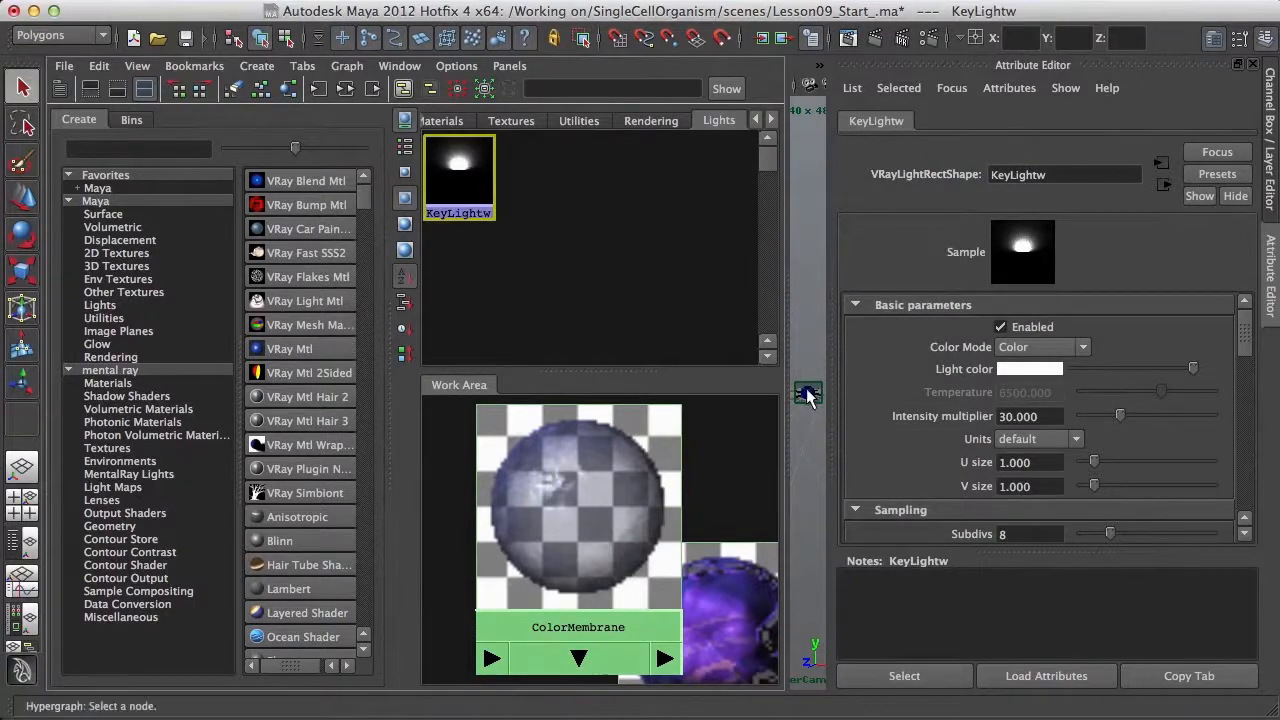
pyautogui.press('space')
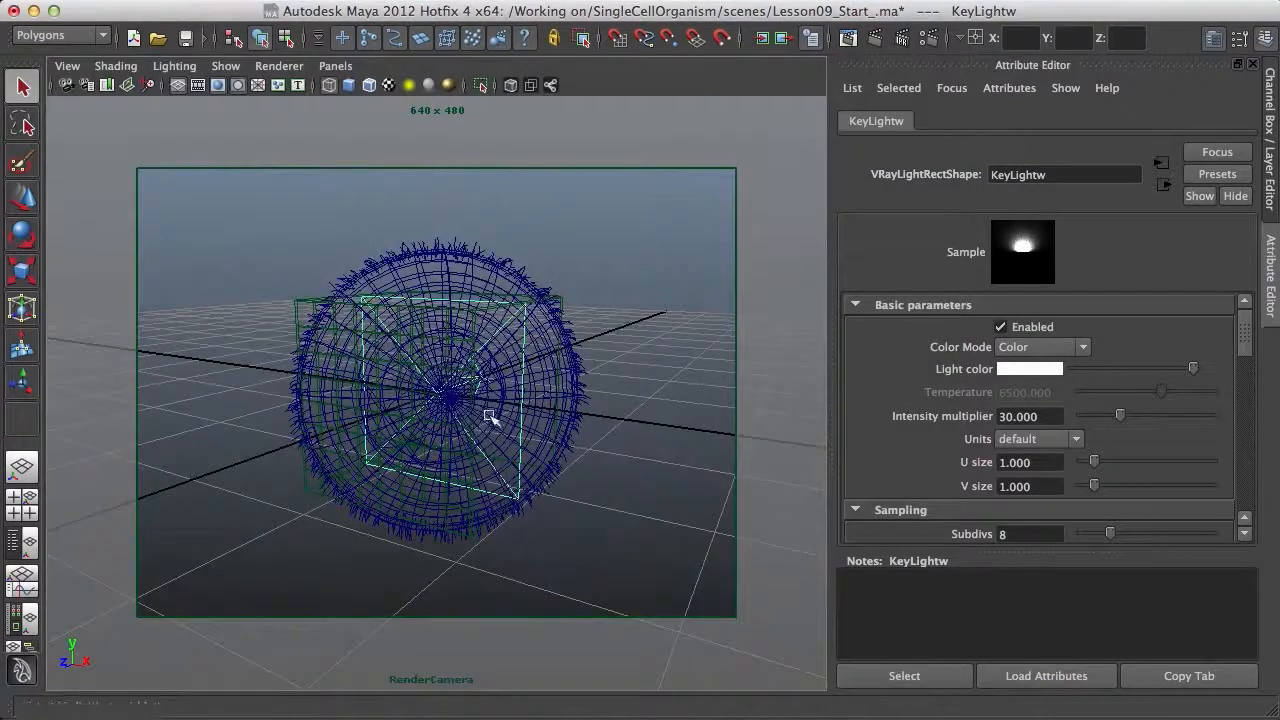
# Step: Move and rotate the key light to the upper right of the cell so that it points at the cell
pyautogui.press('e')
pyautogui.press('w')
pyautogui.moveTo(490, 407); pyautogui.dragTo(672, 444)
pyautogui.press('e')
pyautogui.press('w')
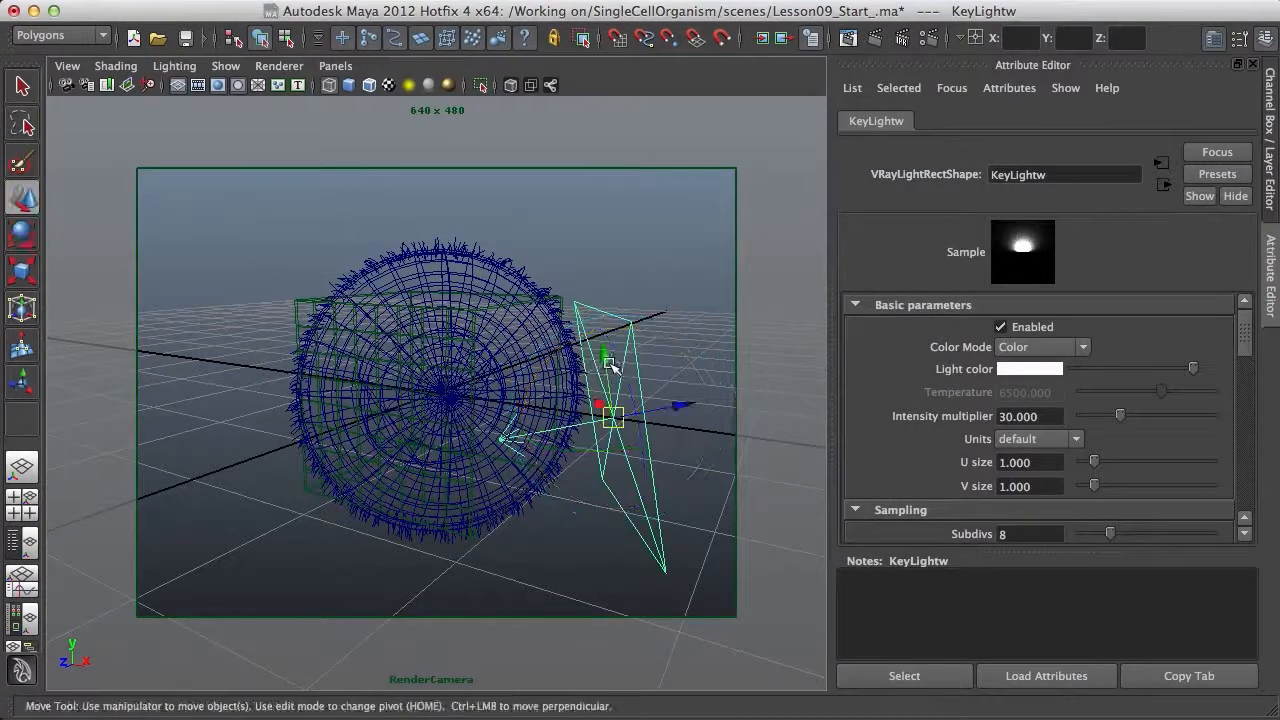
pyautogui.moveTo(612, 365); pyautogui.dragTo(695, 228)
pyautogui.press('e')
pyautogui.press('w')
pyautogui.press('e')
pyautogui.press('w')
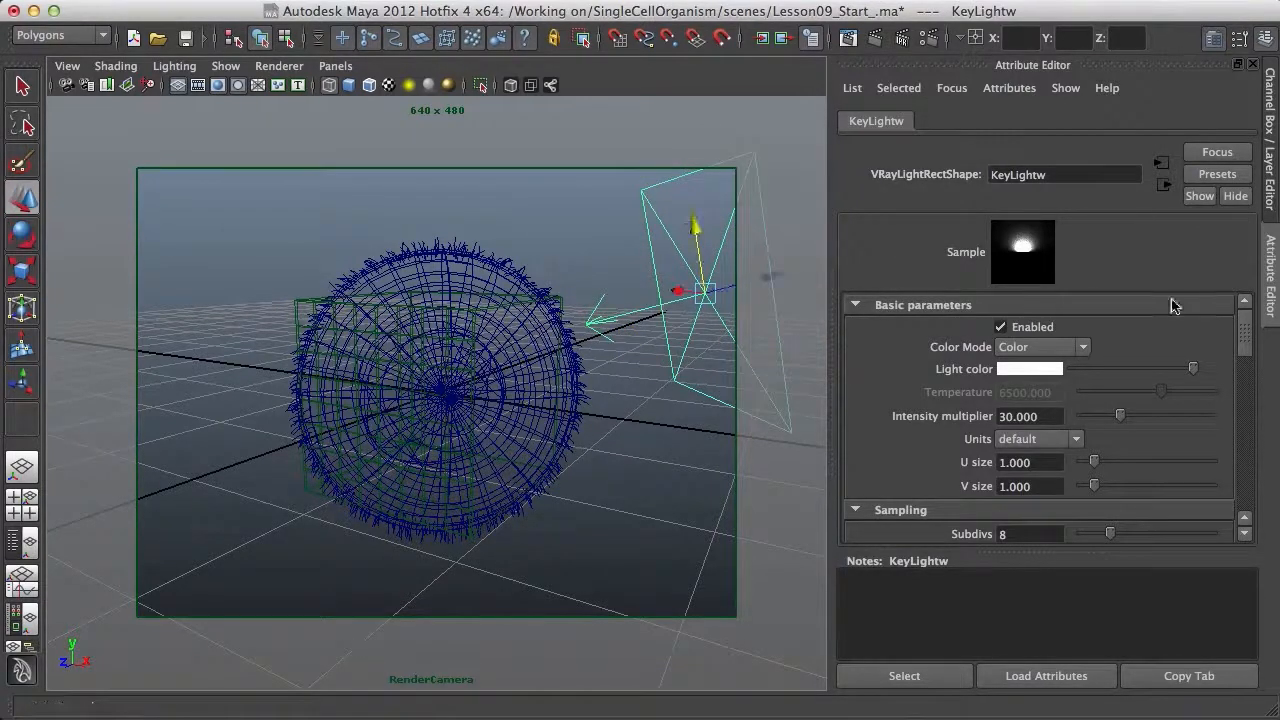
# Step: Set the key light's intensity multiplier to 10 and move the light slightly lower beside the cell
pyautogui.moveTo(1060, 558); pyautogui.dragTo(1062, 648)
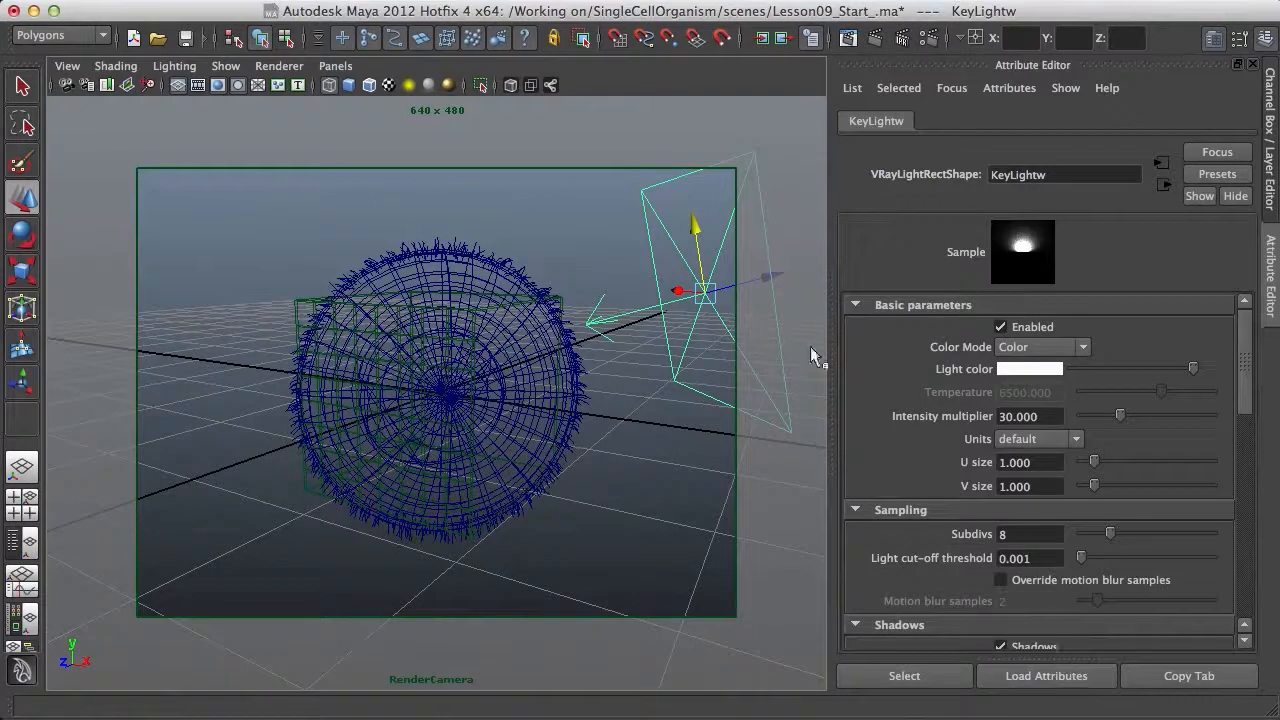
pyautogui.moveTo(1250, 364)
pyautogui.mouseDown()
pyautogui.moveTo(1247, 379)
pyautogui.moveTo(1237, 348)
pyautogui.mouseUp()
pyautogui.click(1057, 417)
pyautogui.write('10')
pyautogui.press('Return')
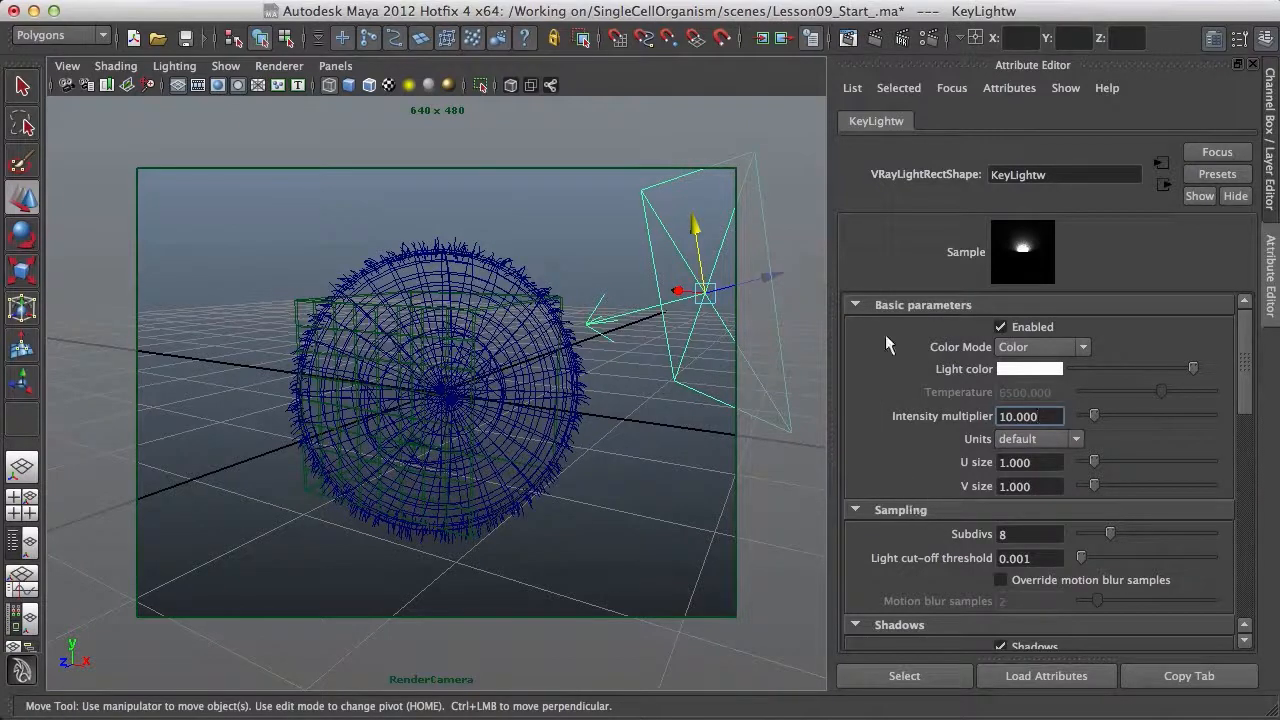
pyautogui.press('Tab')
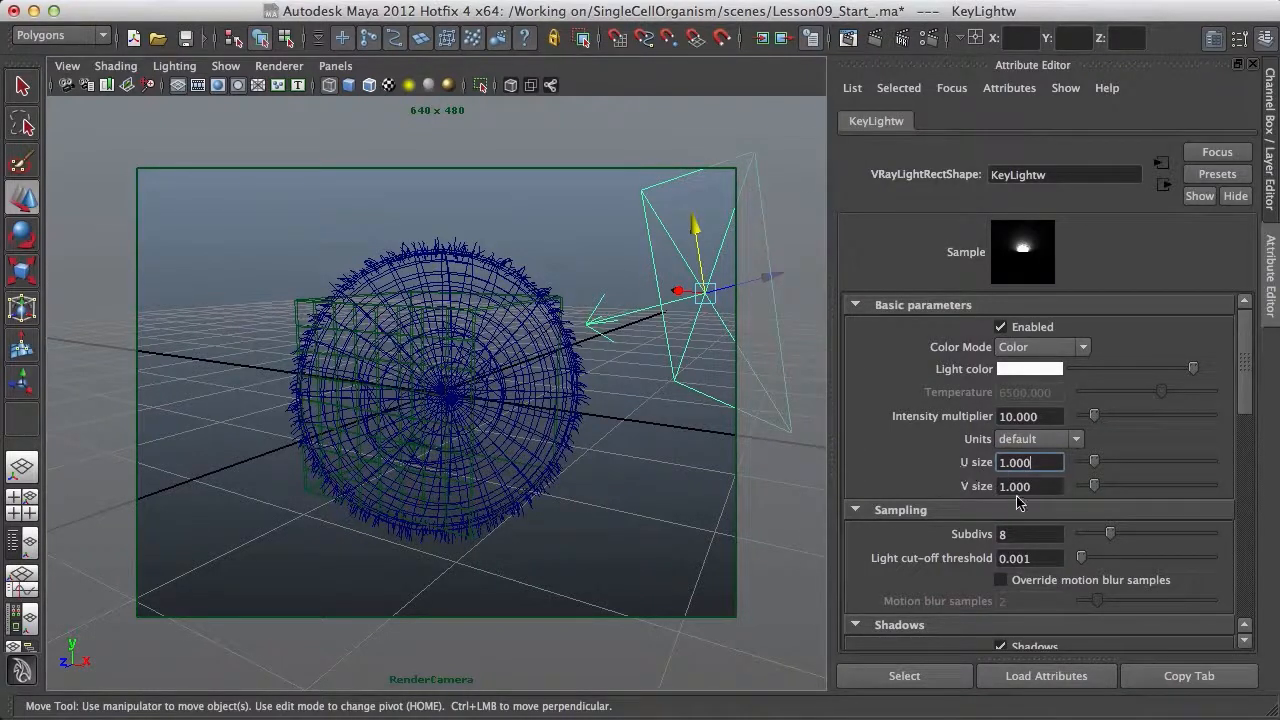
pyautogui.moveTo(705, 292); pyautogui.dragTo(703, 313)
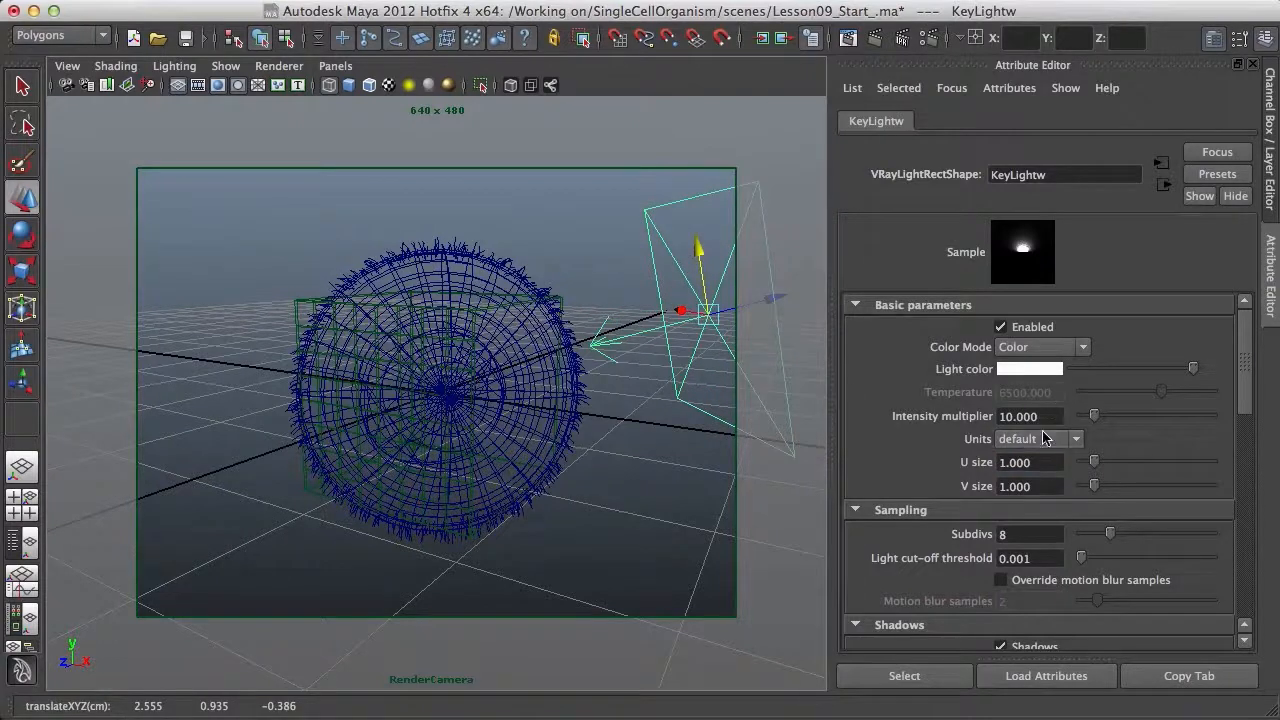
pyautogui.press('r')
pyautogui.moveTo(713, 318); pyautogui.dragTo(720, 383)
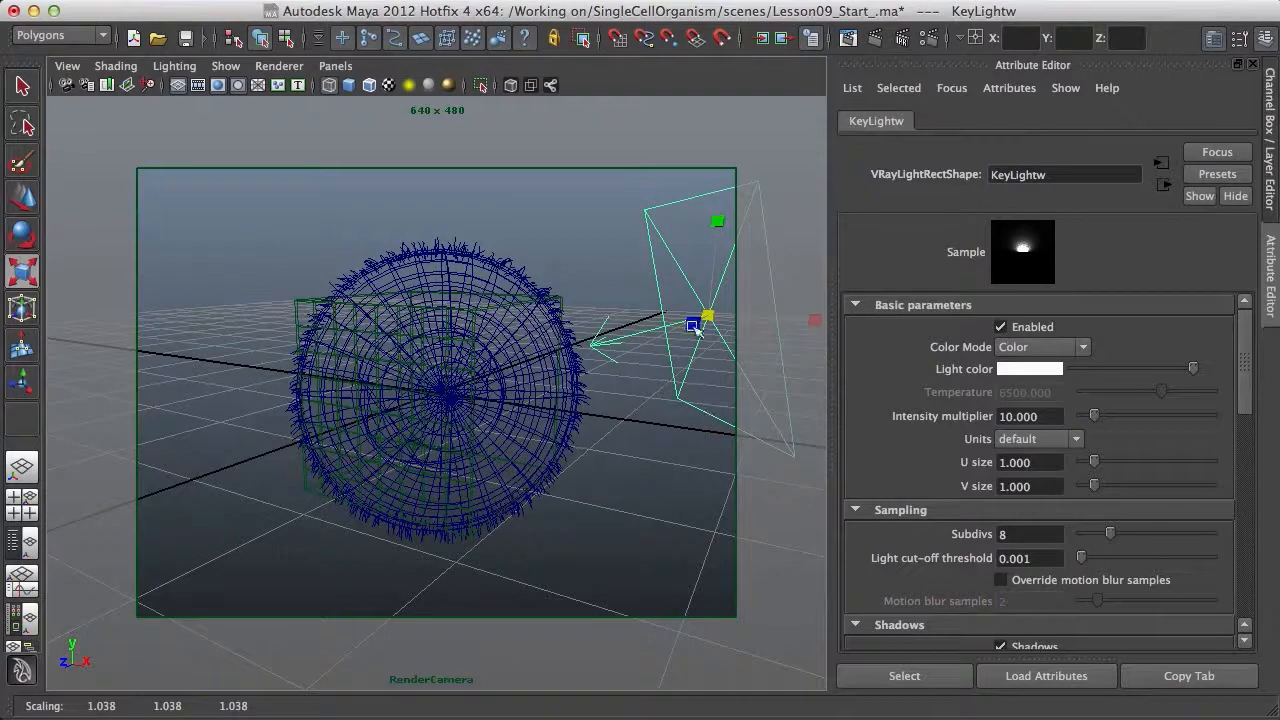
pyautogui.press('w')
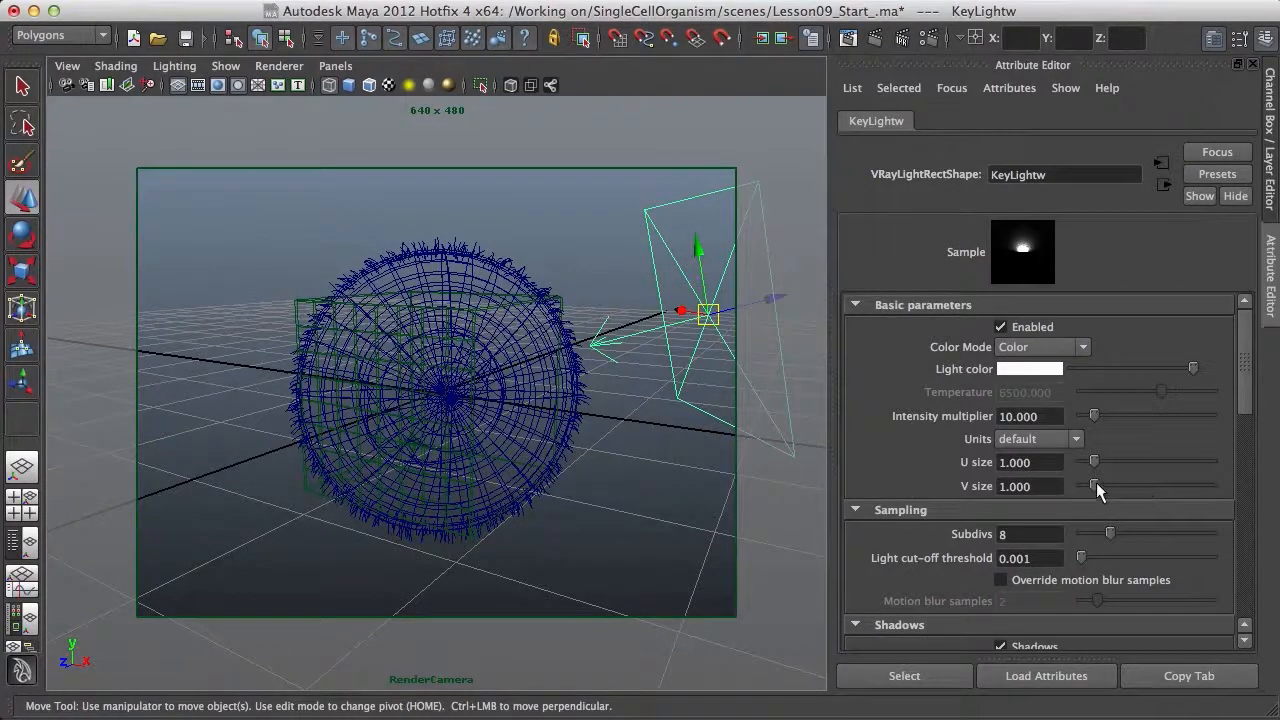
# Step: Enlarge the key light to U size 2.137 and V size 2.366 and shift it to about 2.55, 0.82, -0.85
pyautogui.moveTo(1094, 461); pyautogui.dragTo(1113, 479)
pyautogui.moveTo(700, 250); pyautogui.dragTo(702, 269)
pyautogui.moveTo(681, 328)
pyautogui.mouseDown()
pyautogui.moveTo(763, 316)
pyautogui.moveTo(681, 321)
pyautogui.mouseUp()
pyautogui.moveTo(750, 312); pyautogui.dragTo(772, 307)
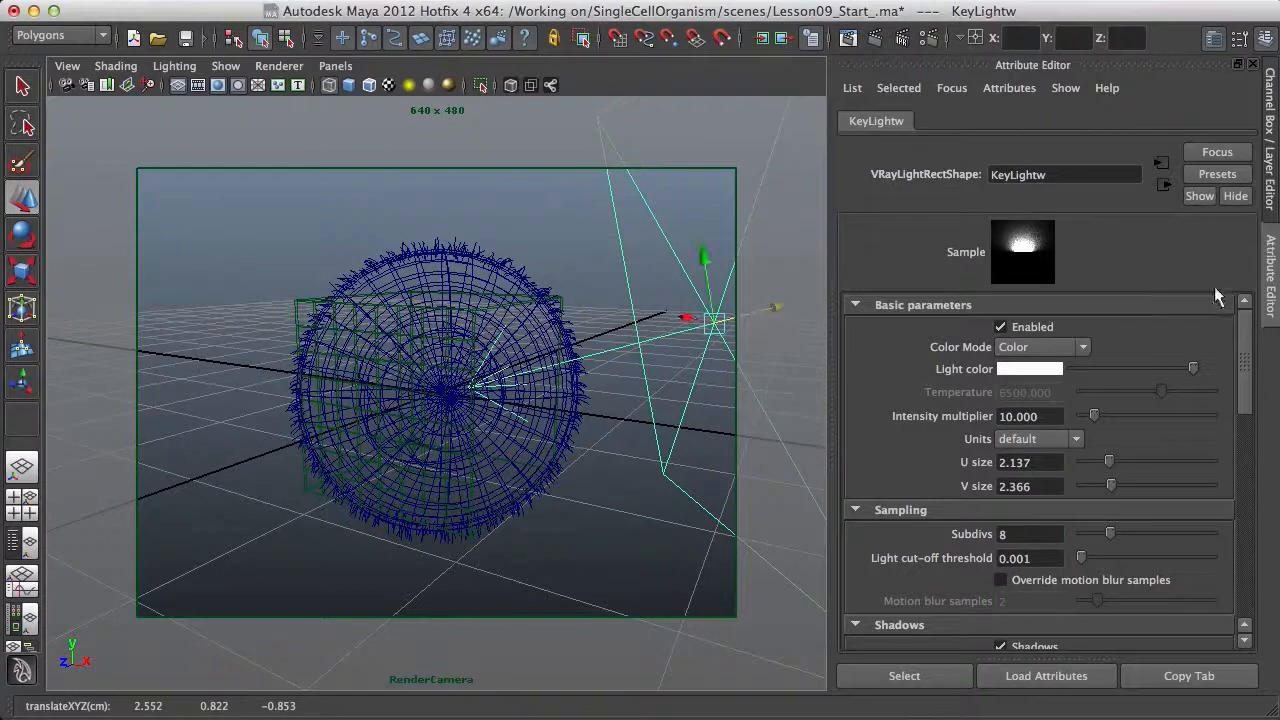
# Step: Change the key light's colour from white to a pale violet-blue
pyautogui.click(1040, 369)
pyautogui.click(1070, 327)
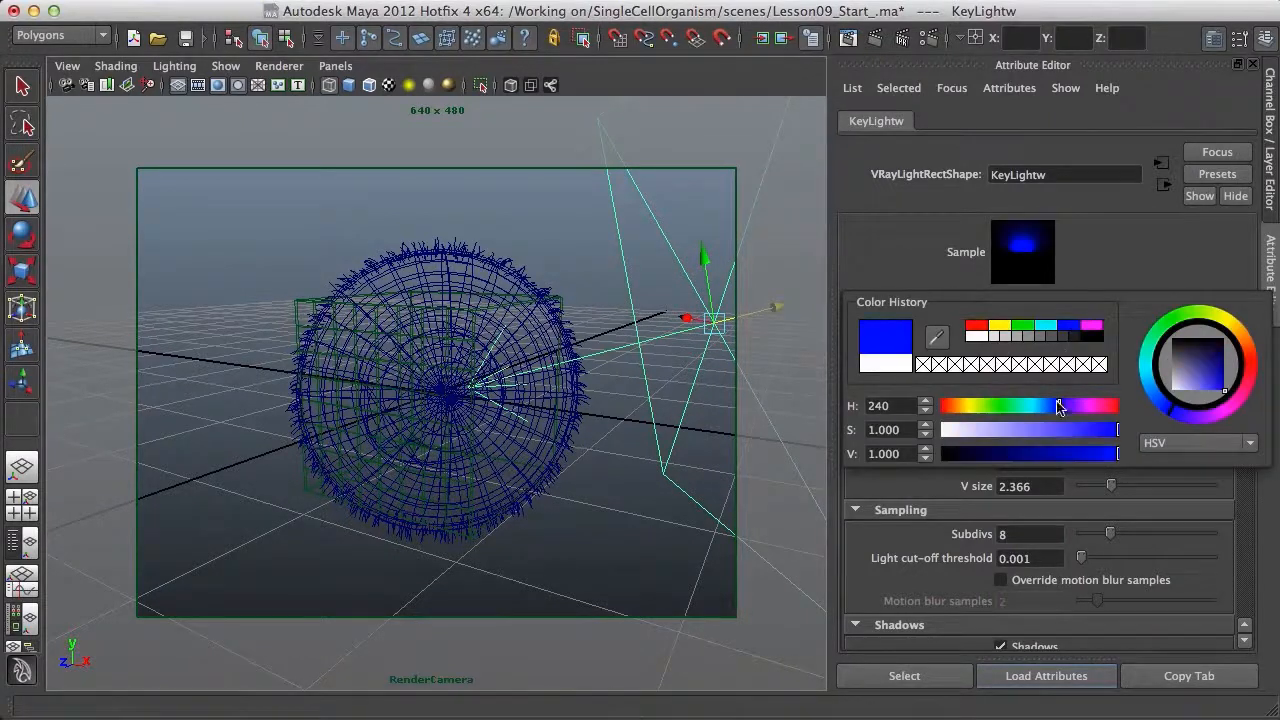
pyautogui.moveTo(1062, 410); pyautogui.dragTo(988, 432)
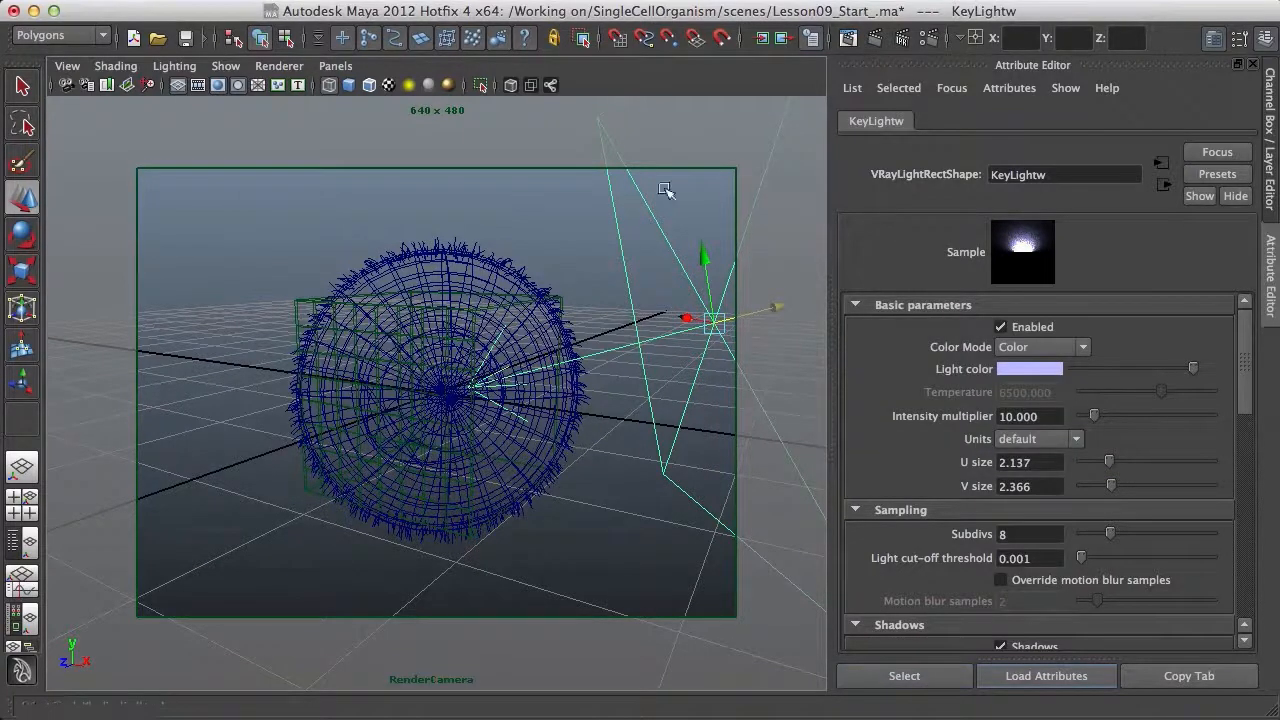
# Step: Render the scene with V-Ray from the RenderCamera, check the cell's lighting and close the Render View
pyautogui.click(847, 38)
pyautogui.moveTo(764, 99); pyautogui.dragTo(719, 33)
pyautogui.click(246, 81)
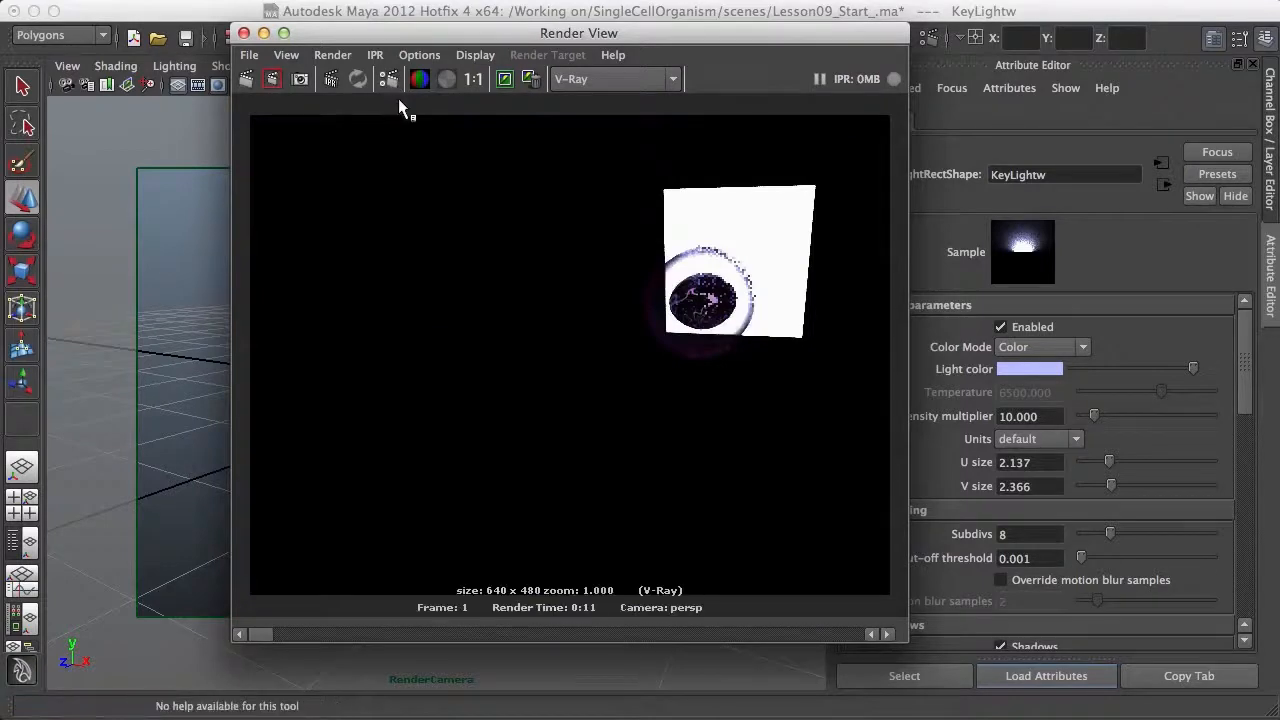
pyautogui.click(332, 56)
pyautogui.moveTo(382, 173)
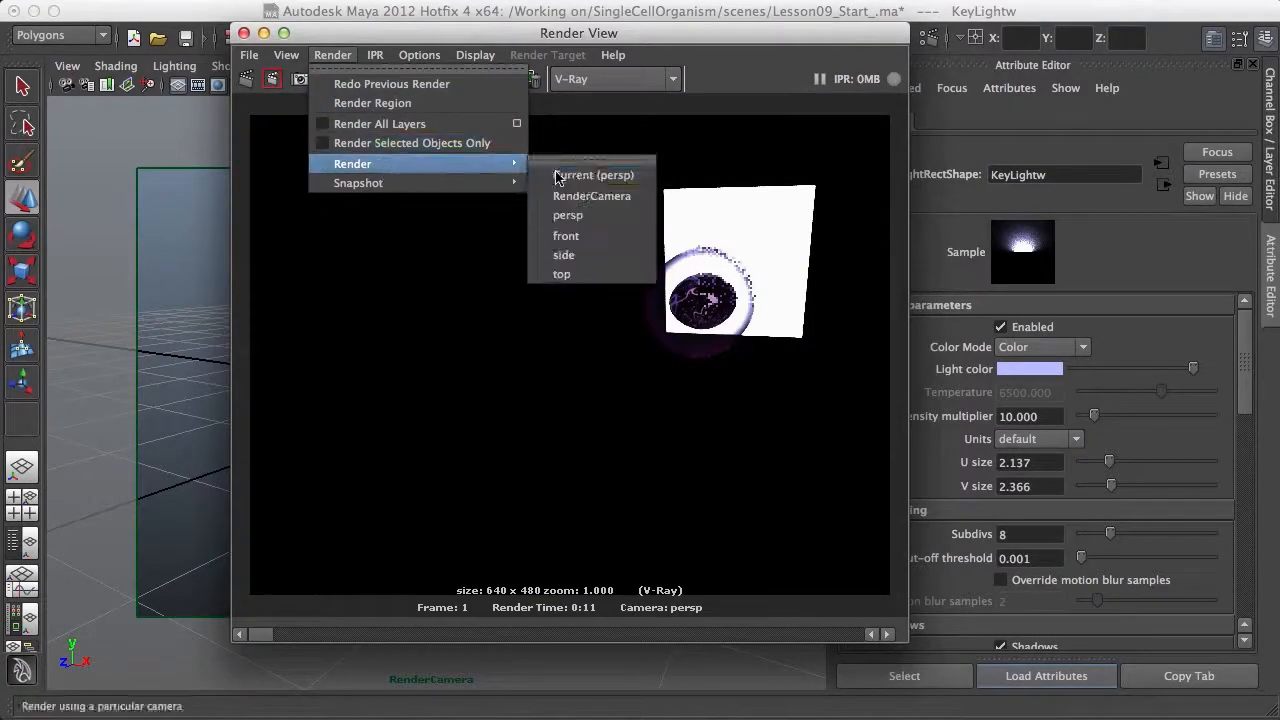
pyautogui.click(580, 194)
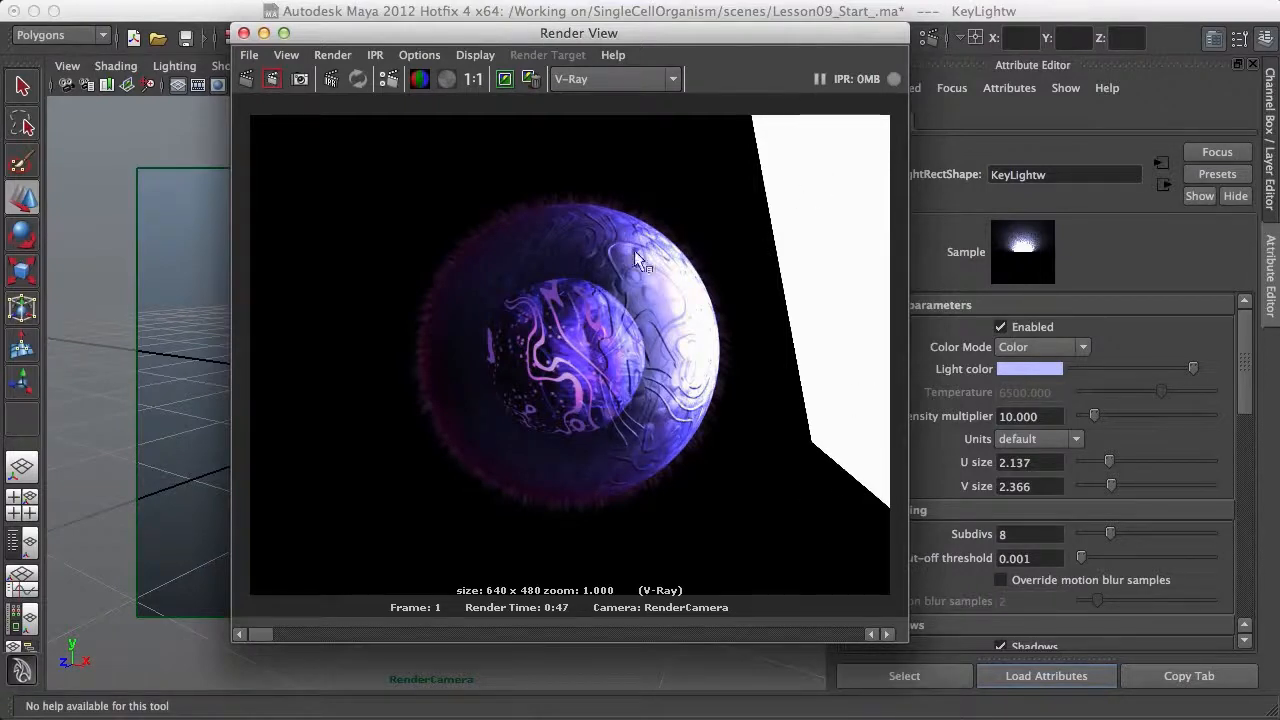
pyautogui.click(243, 33)
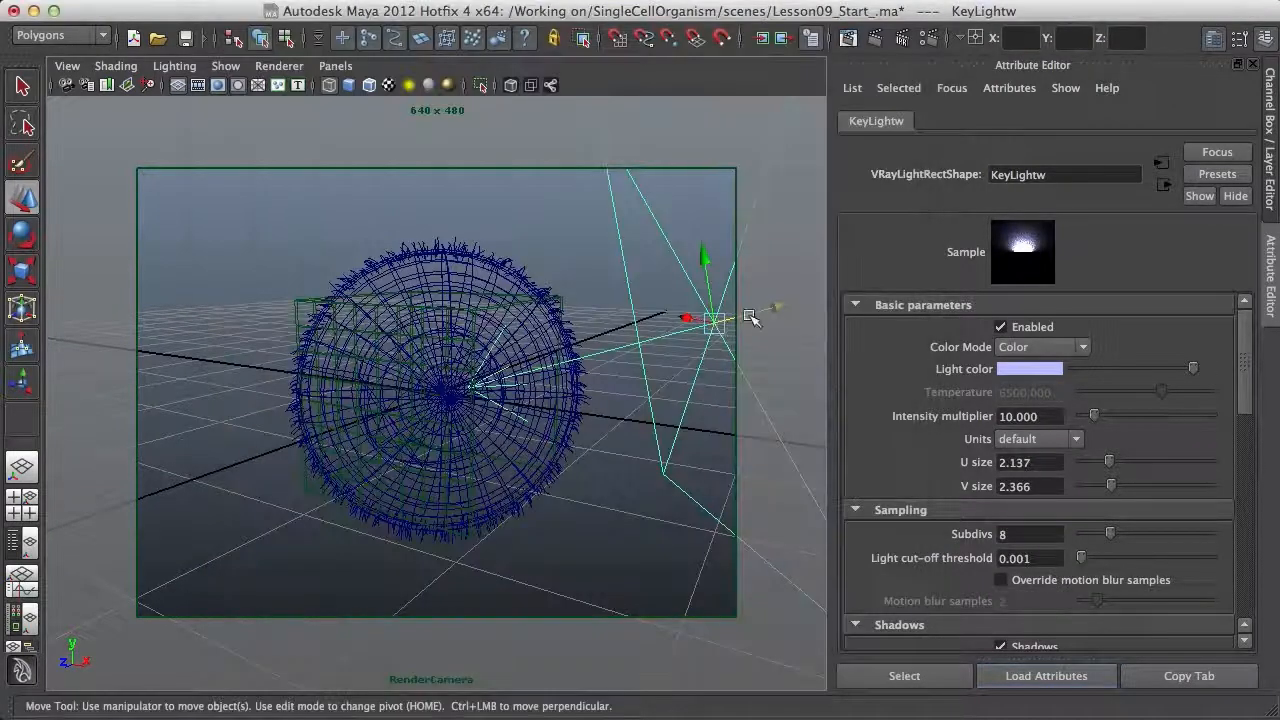
# Step: Turn on the key light's Invisible option and move the light up and farther back, to about 2.40, 0.98, -2.25
pyautogui.moveTo(1248, 350); pyautogui.dragTo(1241, 479)
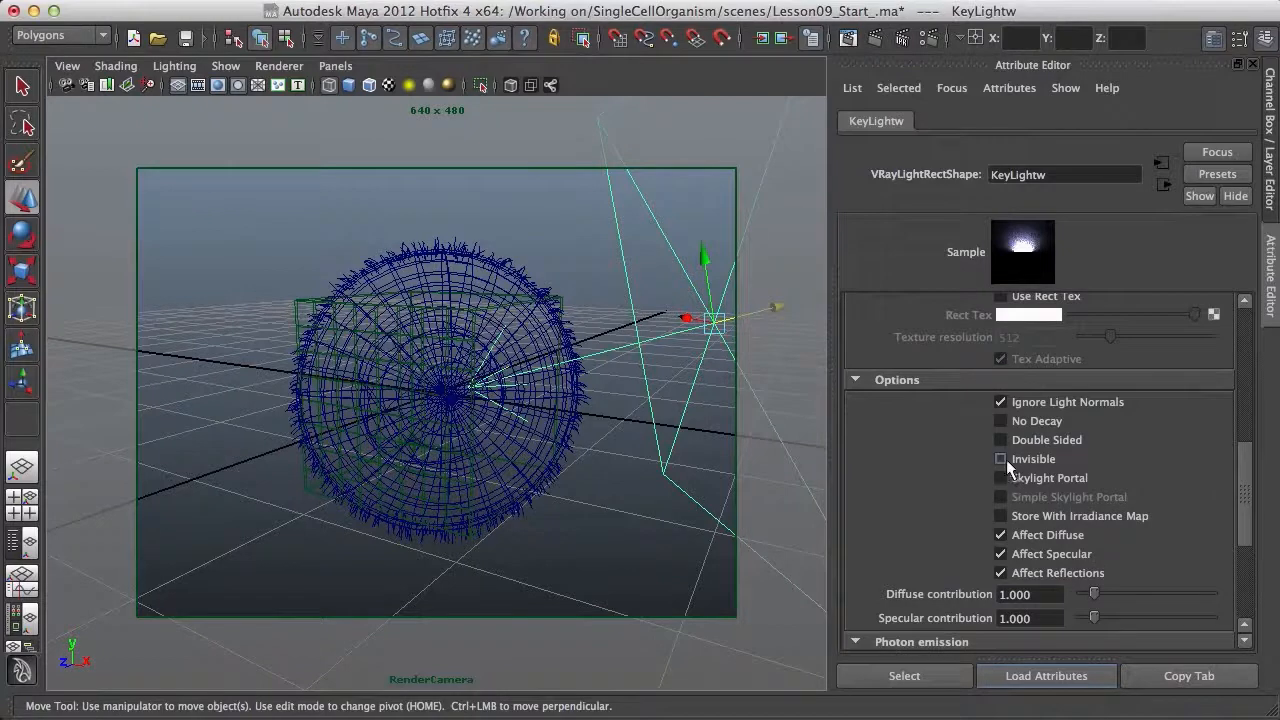
pyautogui.moveTo(712, 323); pyautogui.dragTo(700, 293)
pyautogui.press('e')
pyautogui.press('w')
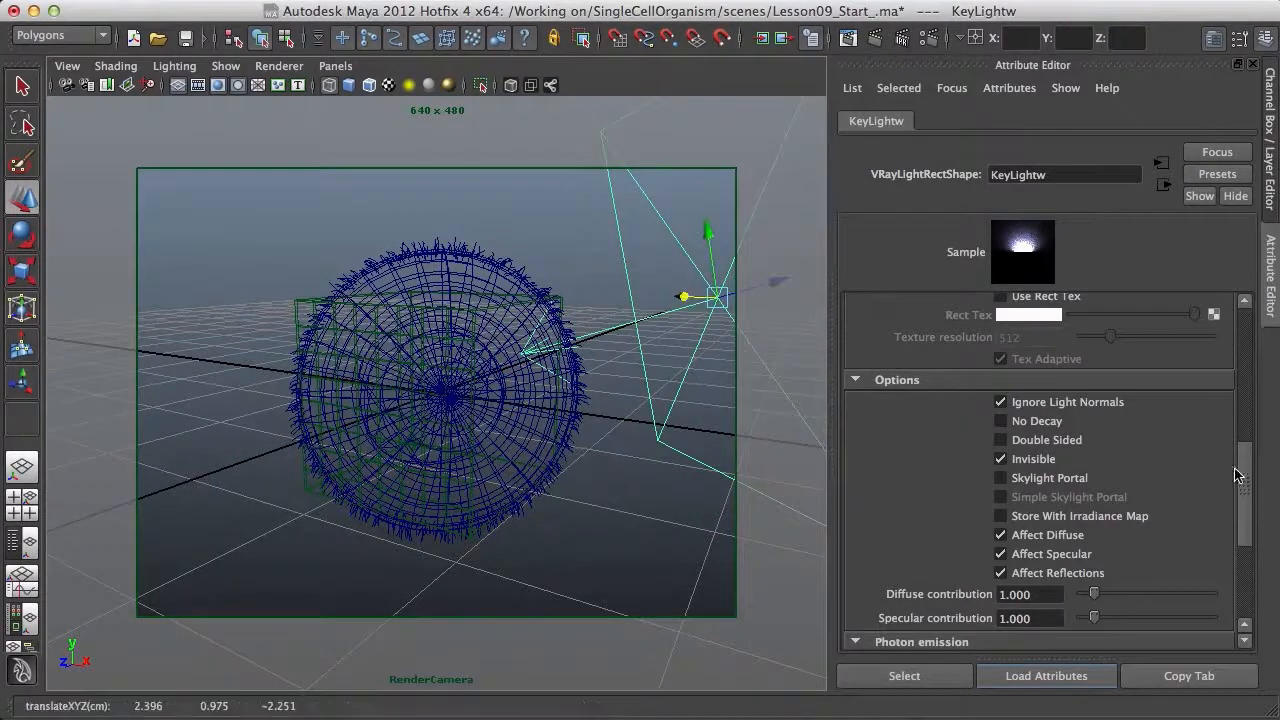
# Step: Shift the key light's colour to a slightly bluer, more saturated pale blue
pyautogui.moveTo(1241, 474); pyautogui.dragTo(1240, 322)
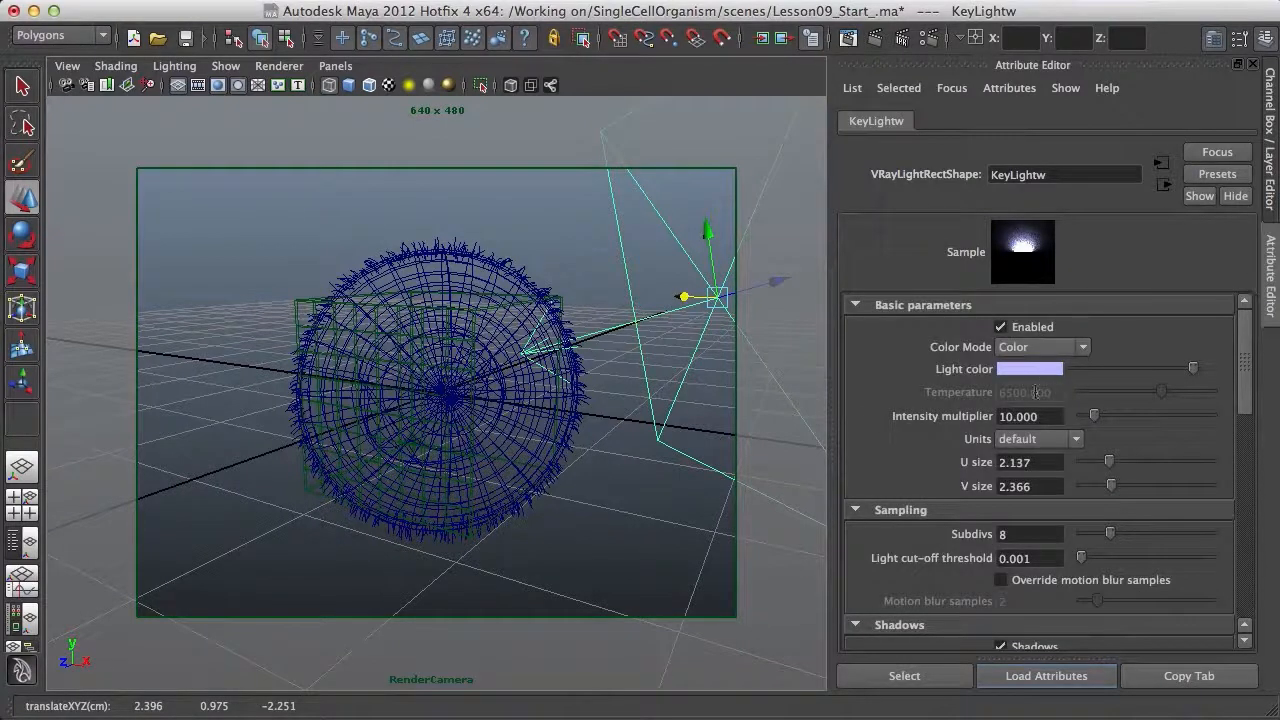
pyautogui.click(1035, 371)
pyautogui.moveTo(1040, 427); pyautogui.dragTo(992, 446)
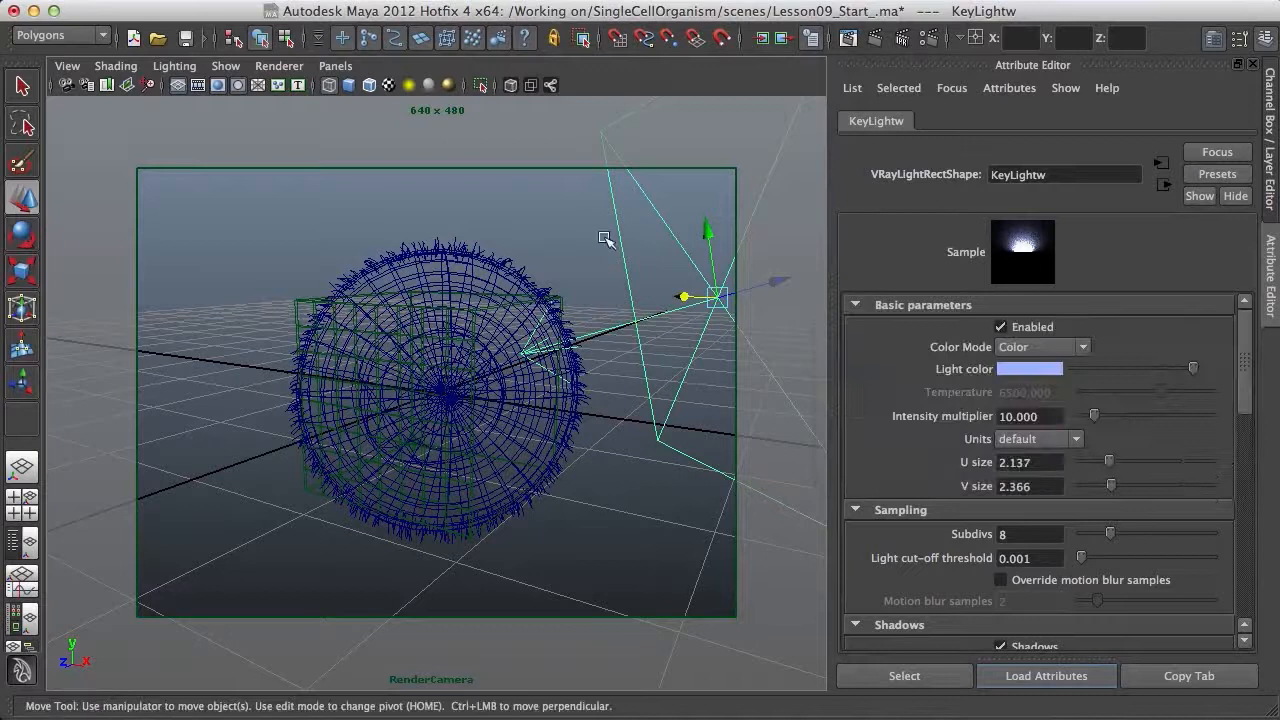
# Step: Keep the previous image, re-render the RenderCamera view, compare the two renders and close the Render View
pyautogui.click(850, 42)
pyautogui.click(505, 79)
pyautogui.click(246, 79)
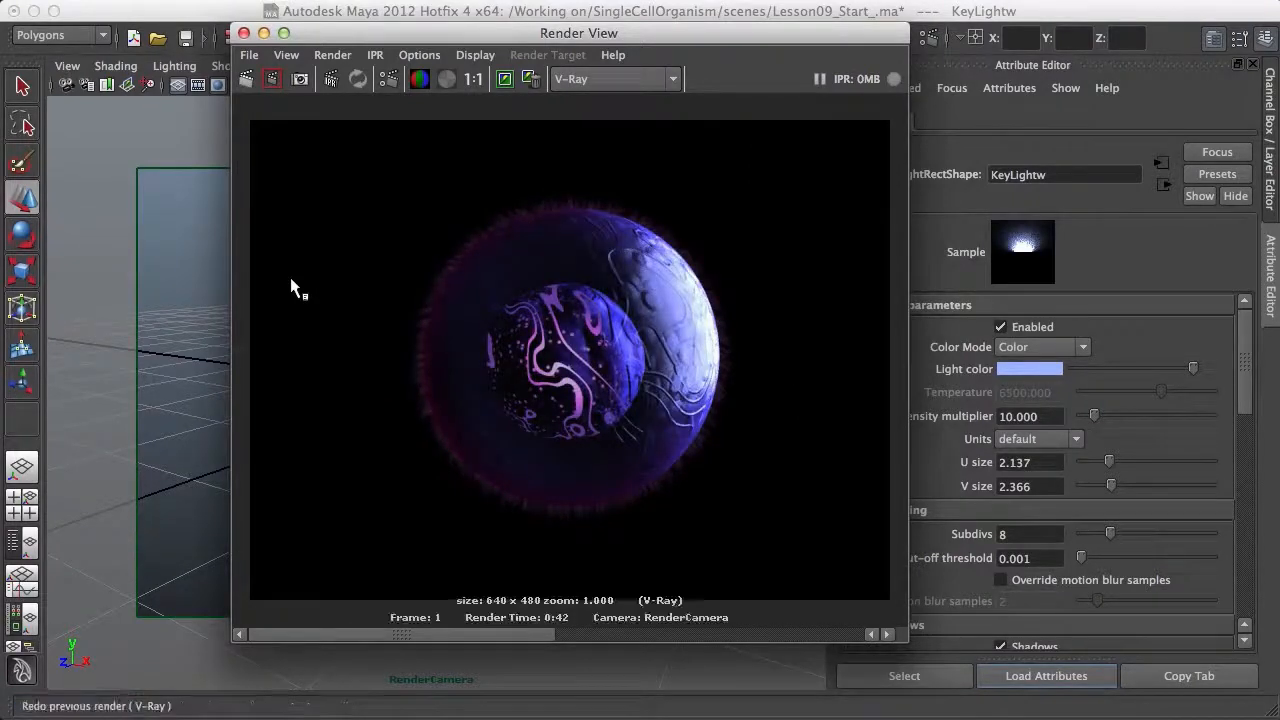
pyautogui.moveTo(516, 636); pyautogui.dragTo(480, 610)
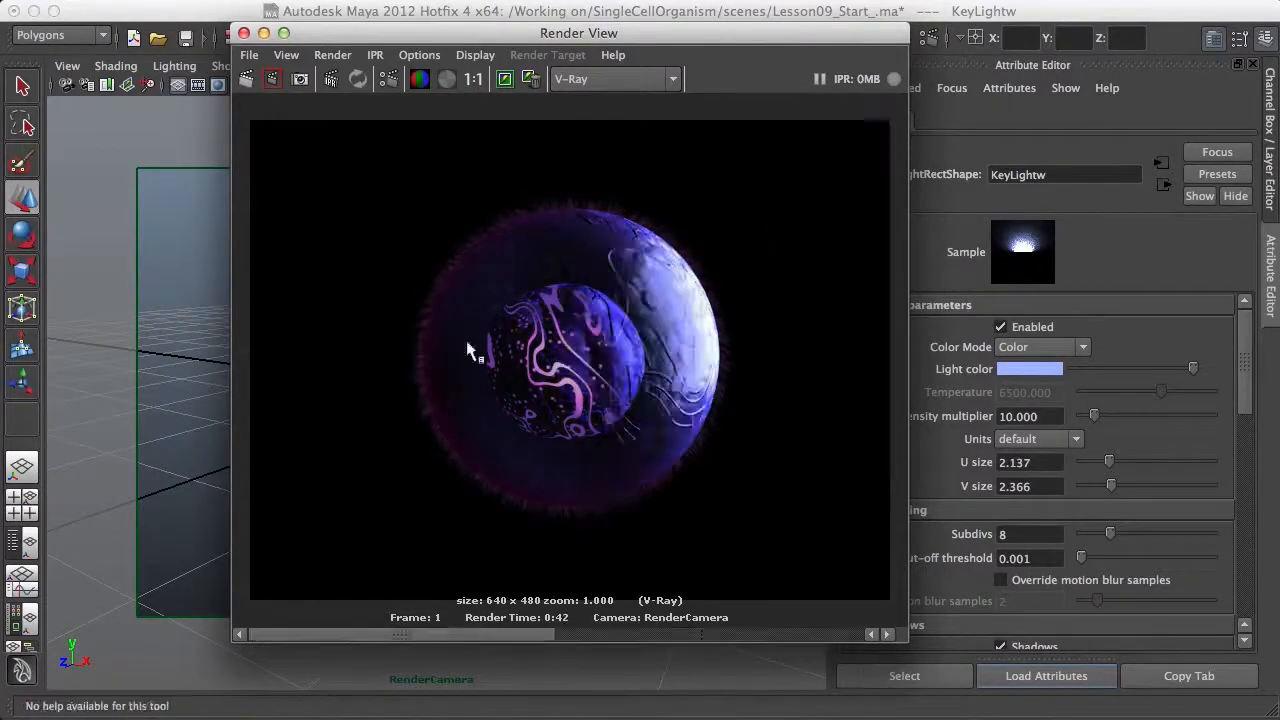
pyautogui.click(263, 34)
# Step: Move the key light farther behind the cell, to about 2.12, 1.03, -3.09, and rotate it to aim at the cell
pyautogui.moveTo(690, 298)
pyautogui.mouseDown()
pyautogui.moveTo(677, 307)
pyautogui.moveTo(733, 312)
pyautogui.moveTo(660, 298)
pyautogui.moveTo(703, 302)
pyautogui.mouseUp()
pyautogui.press('e')
pyautogui.press('w')
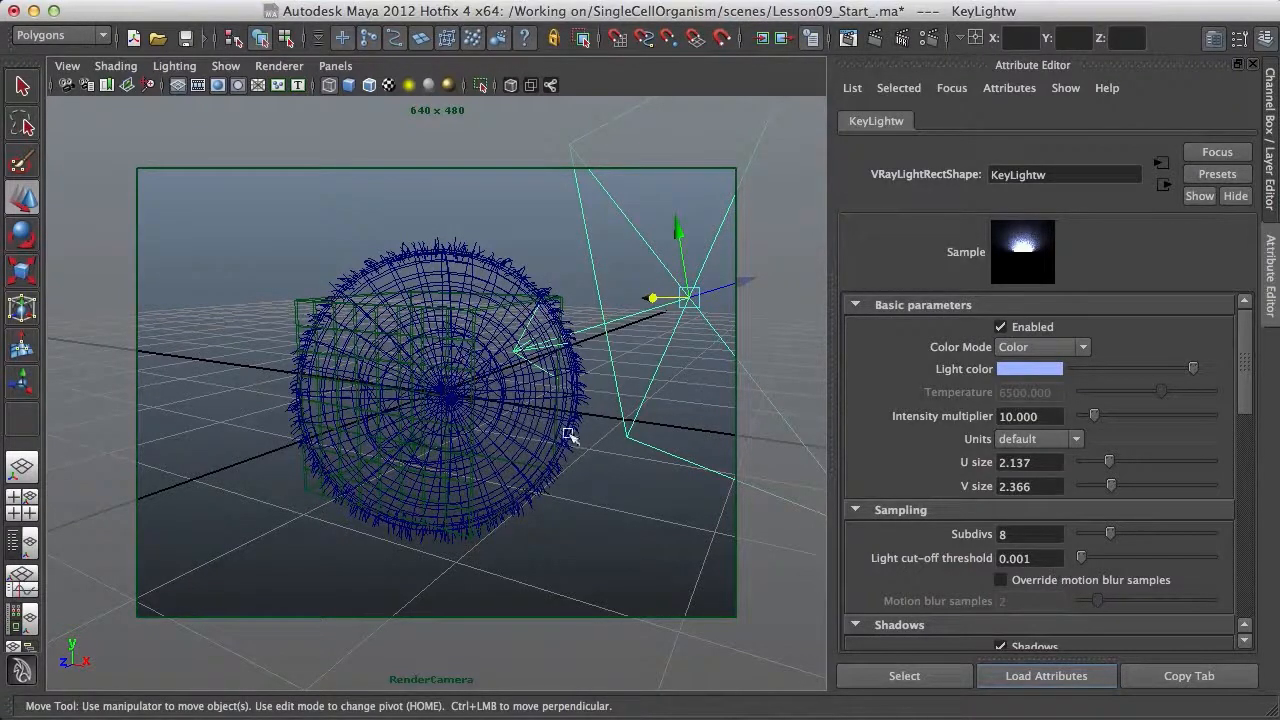
pyautogui.moveTo(654, 294); pyautogui.dragTo(751, 276)
pyautogui.press('e')
pyautogui.press('w')
pyautogui.press('e')
pyautogui.press('w')
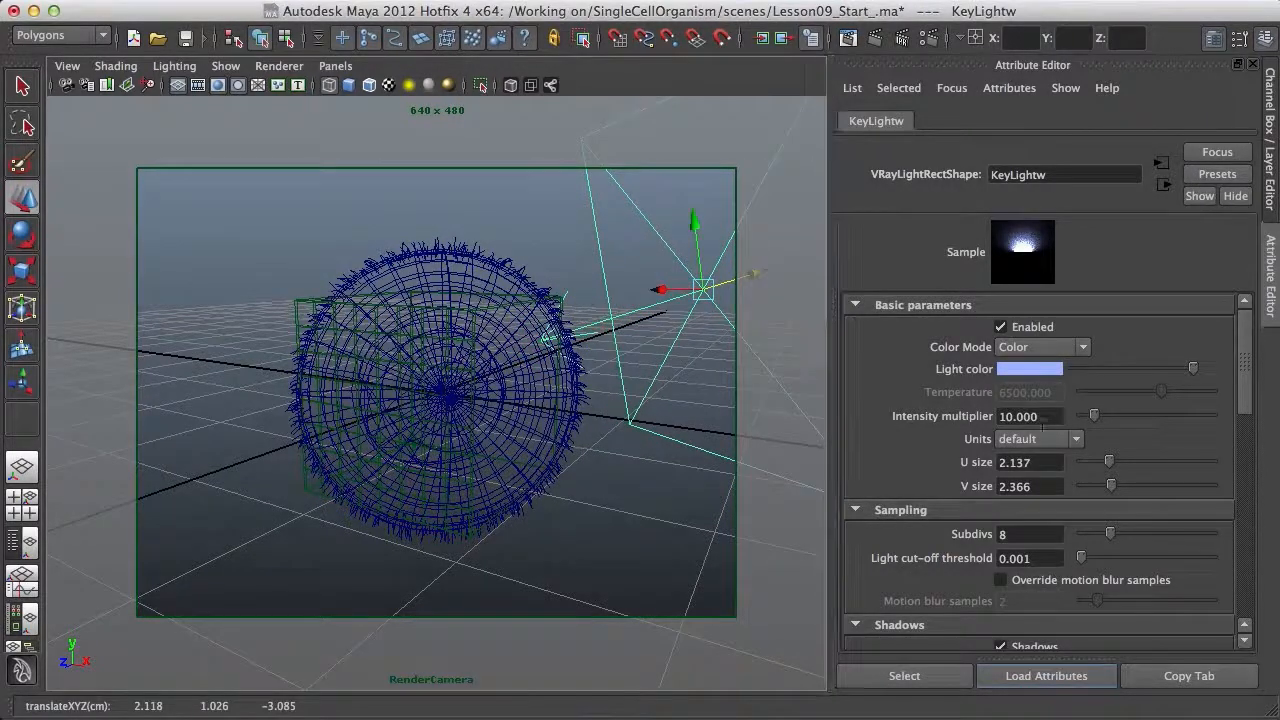
# Step: Set the key light's intensity multiplier to 8 and re-render the cell to check its brightness
pyautogui.click(1055, 416)
pyautogui.write('8.000')
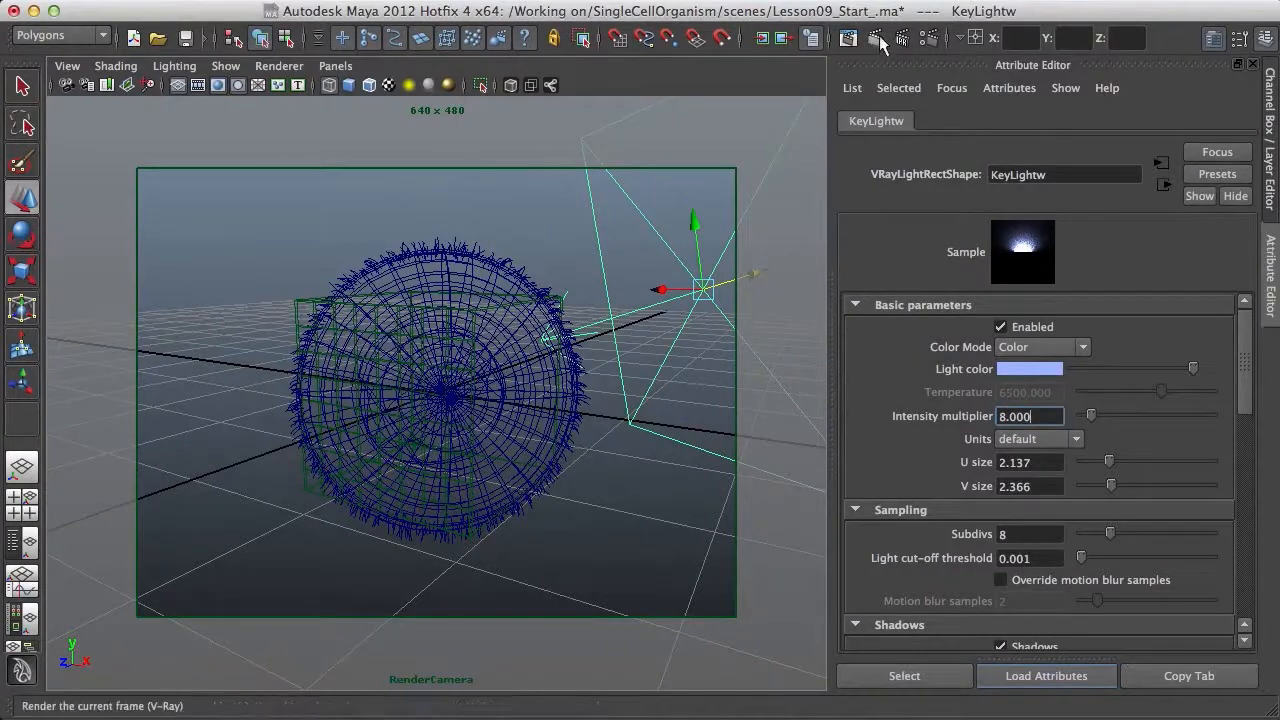
pyautogui.click(762, 37)
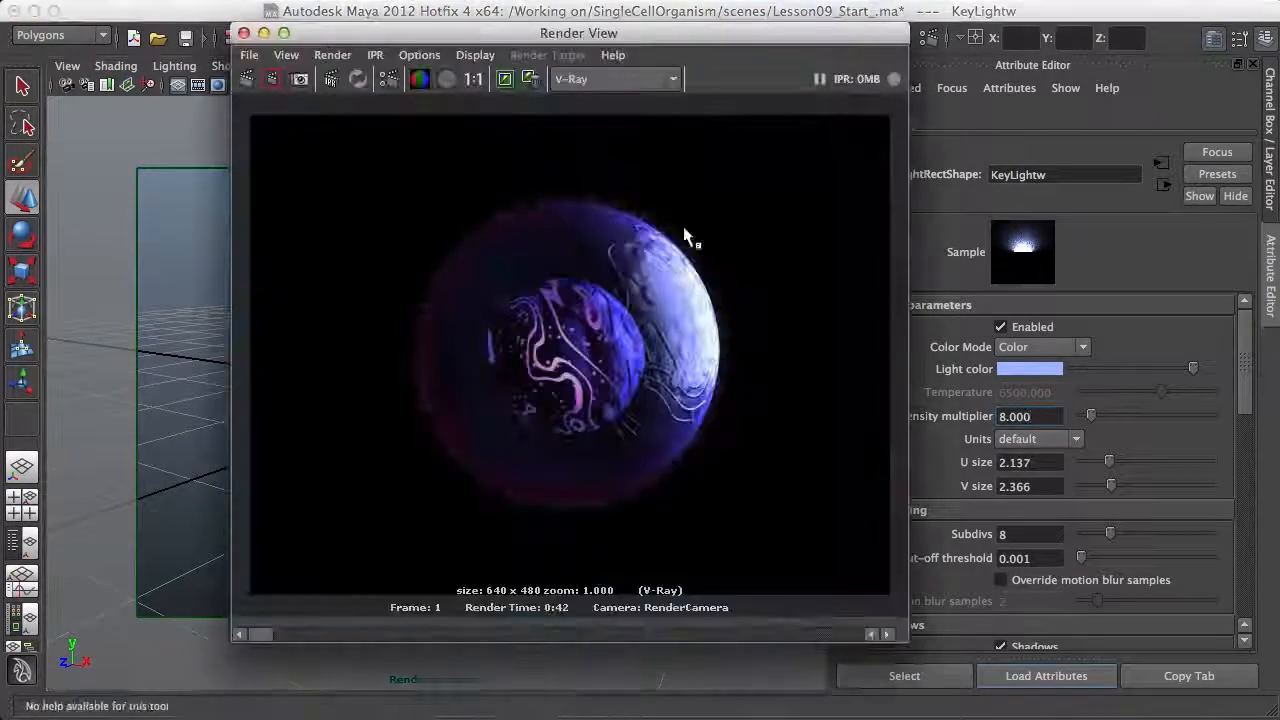
pyautogui.click(272, 78)
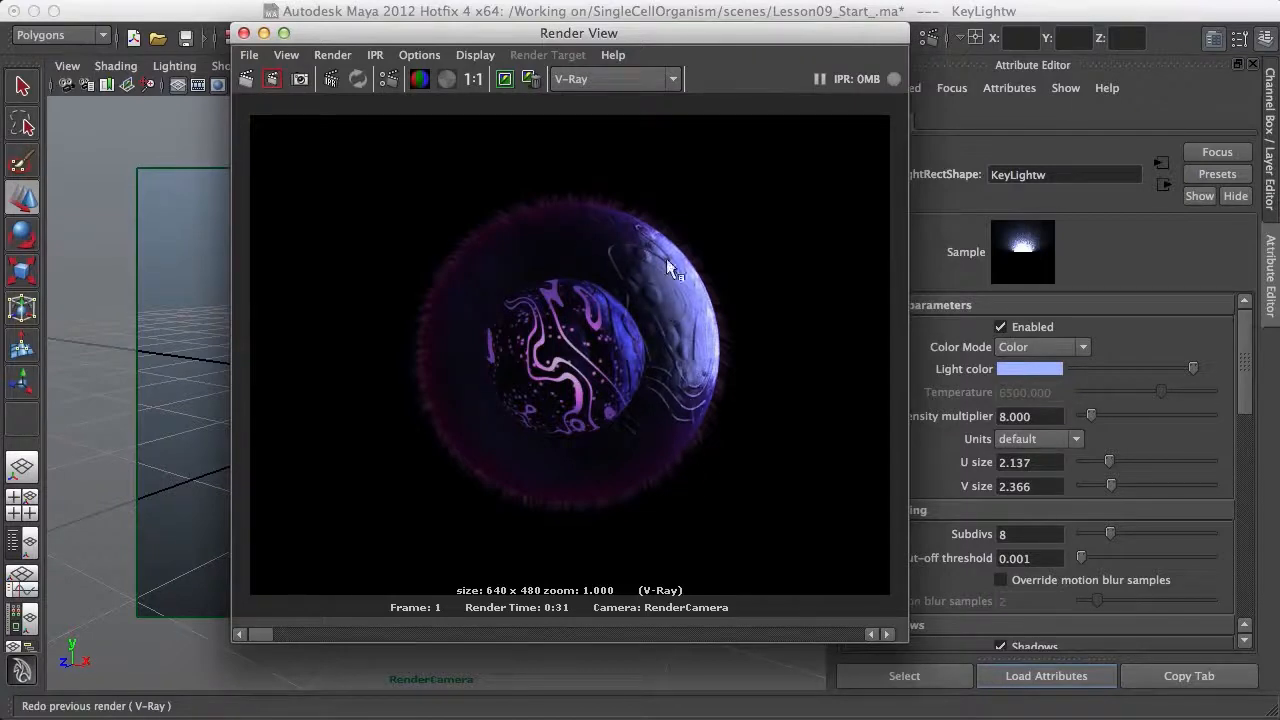
pyautogui.click(244, 34)
# Step: Set the key light's V size to about 3.588, keep the current image and render a region over the cell's lit right side
pyautogui.moveTo(1114, 486); pyautogui.dragTo(1130, 489)
pyautogui.click(848, 39)
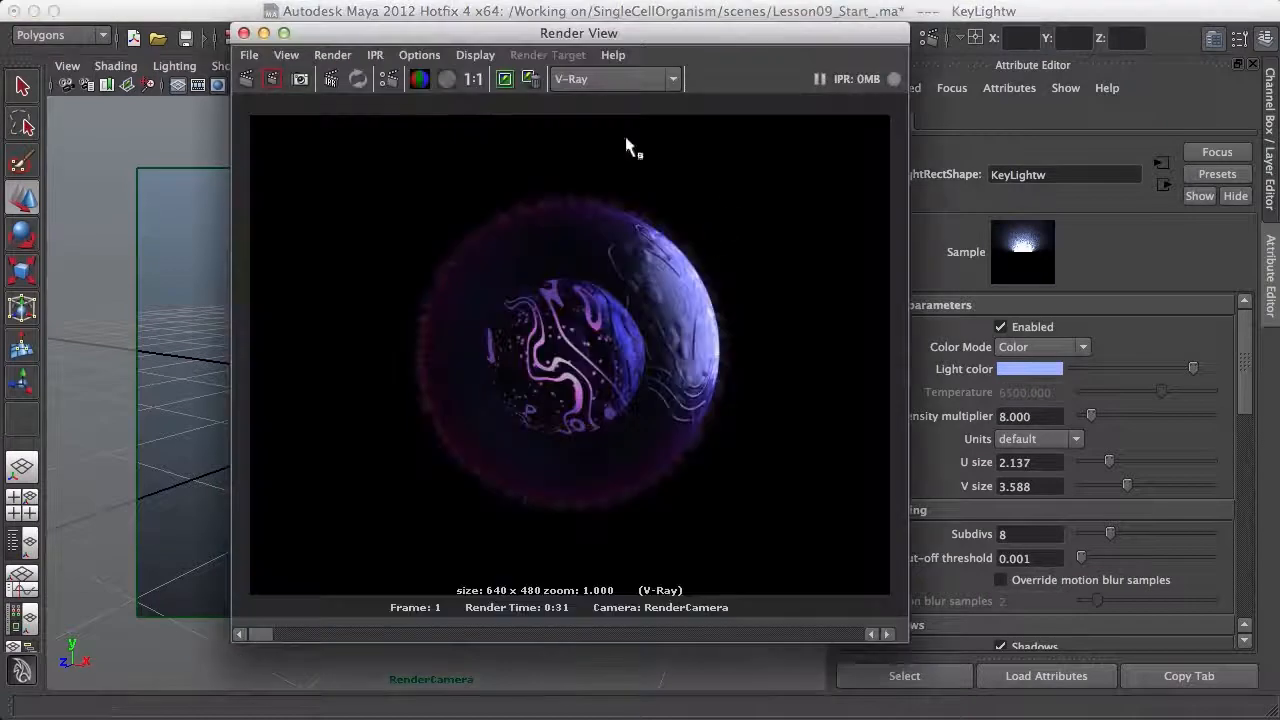
pyautogui.click(505, 79)
pyautogui.moveTo(760, 166); pyautogui.dragTo(572, 463)
pyautogui.click(273, 80)
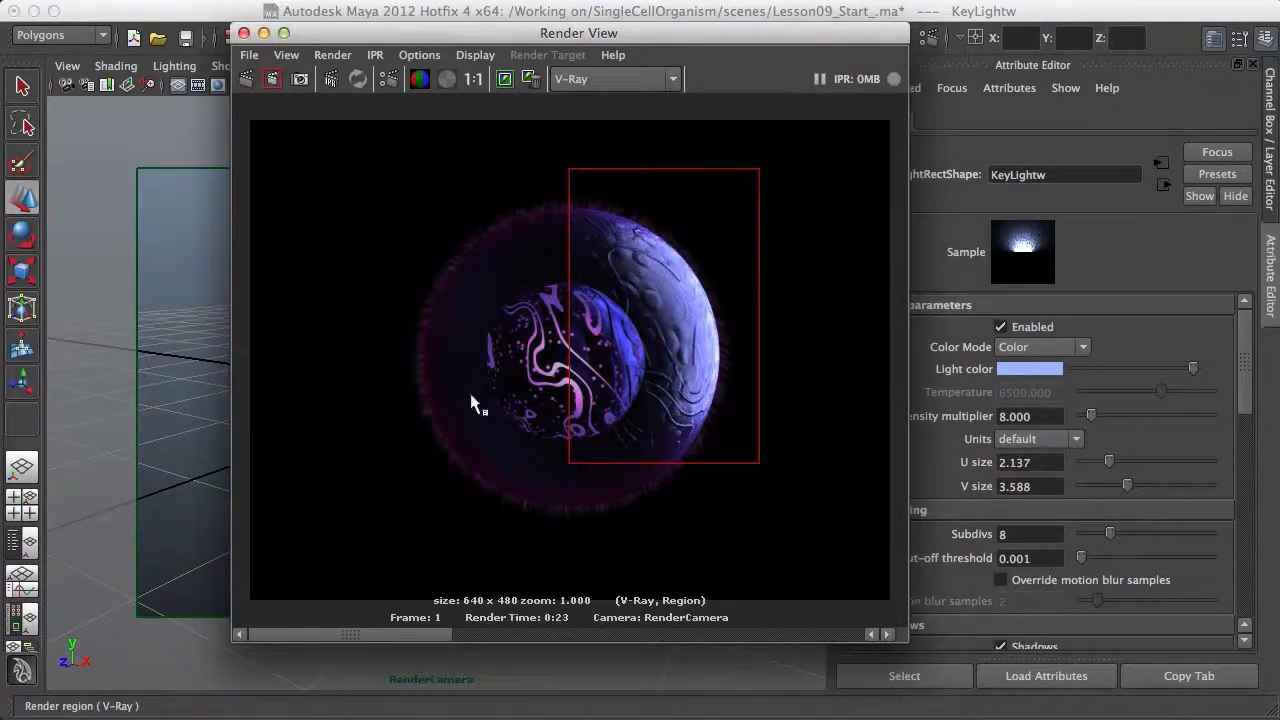
# Step: Compare the region render with the previously kept image and close the Render View
pyautogui.click(526, 640)
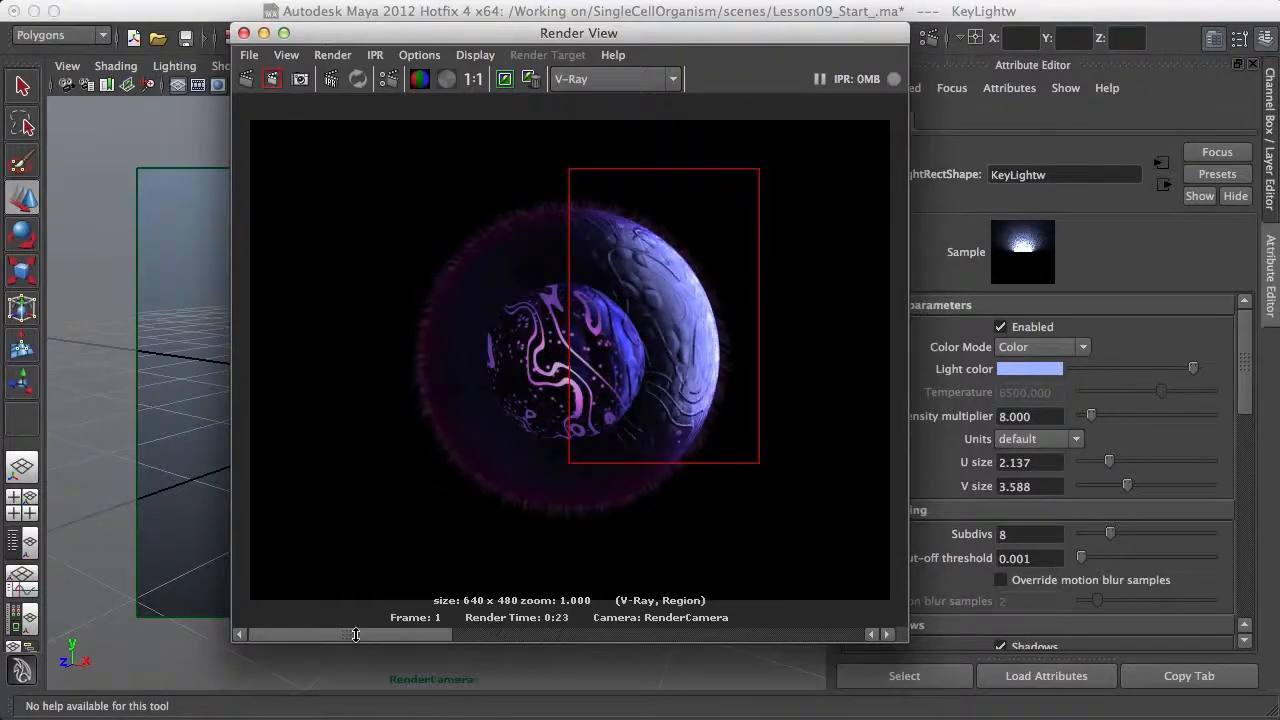
pyautogui.moveTo(624, 641); pyautogui.dragTo(650, 385)
pyautogui.click(244, 33)
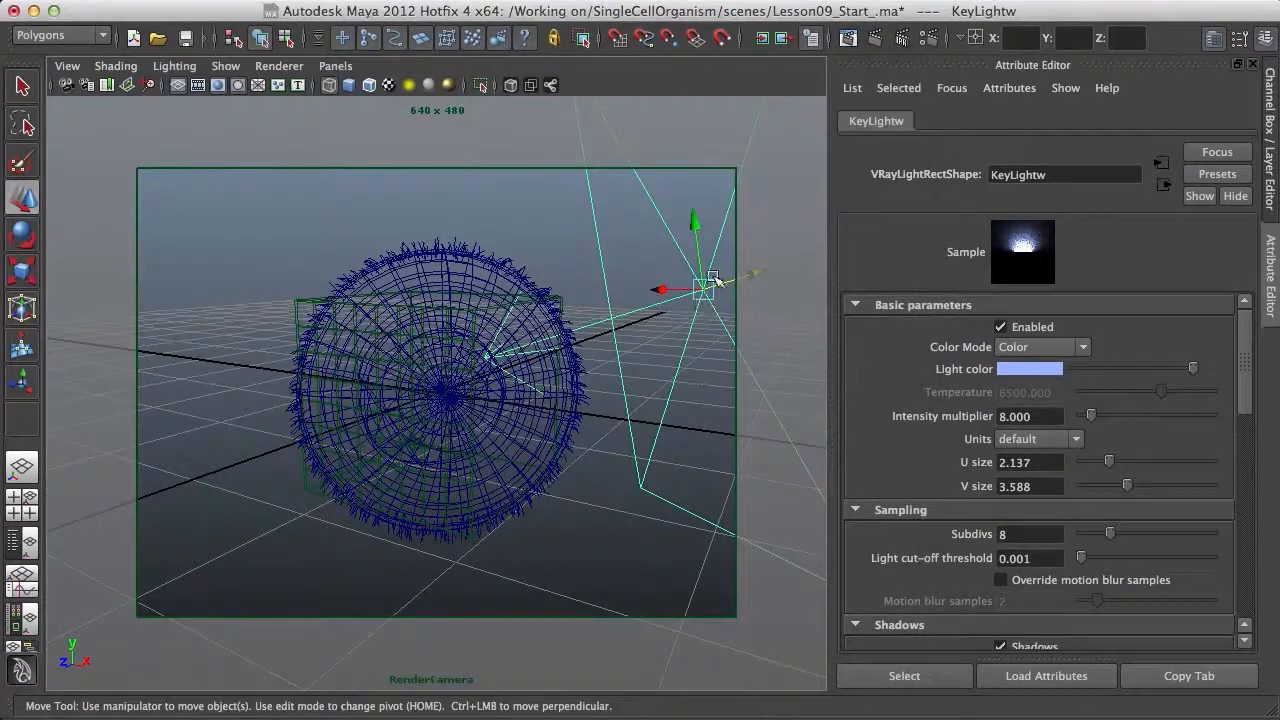
# Step: Move the key light slightly closer to the cell, enlarge it to U size 2.214 and V size 3.969, and adjust its rotation
pyautogui.moveTo(692, 289); pyautogui.dragTo(657, 287)
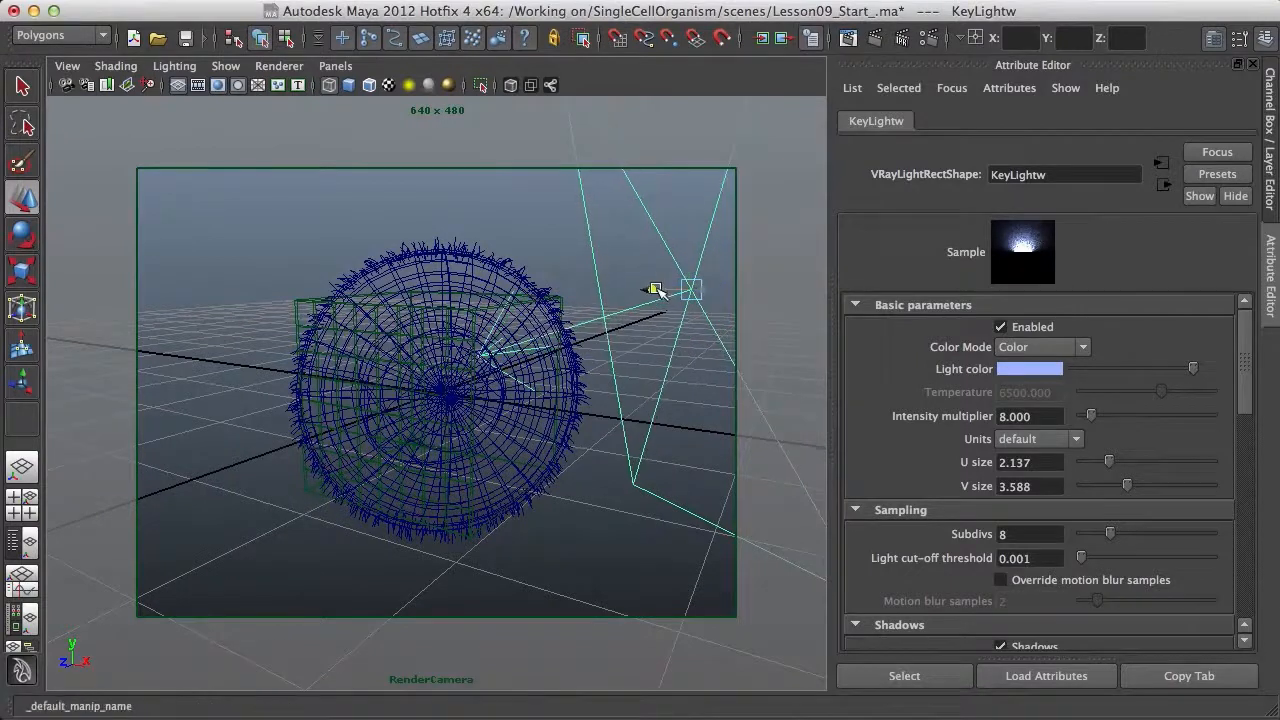
pyautogui.press('r')
pyautogui.press('e')
pyautogui.moveTo(1110, 462); pyautogui.dragTo(1134, 488)
pyautogui.moveTo(706, 302); pyautogui.dragTo(714, 300)
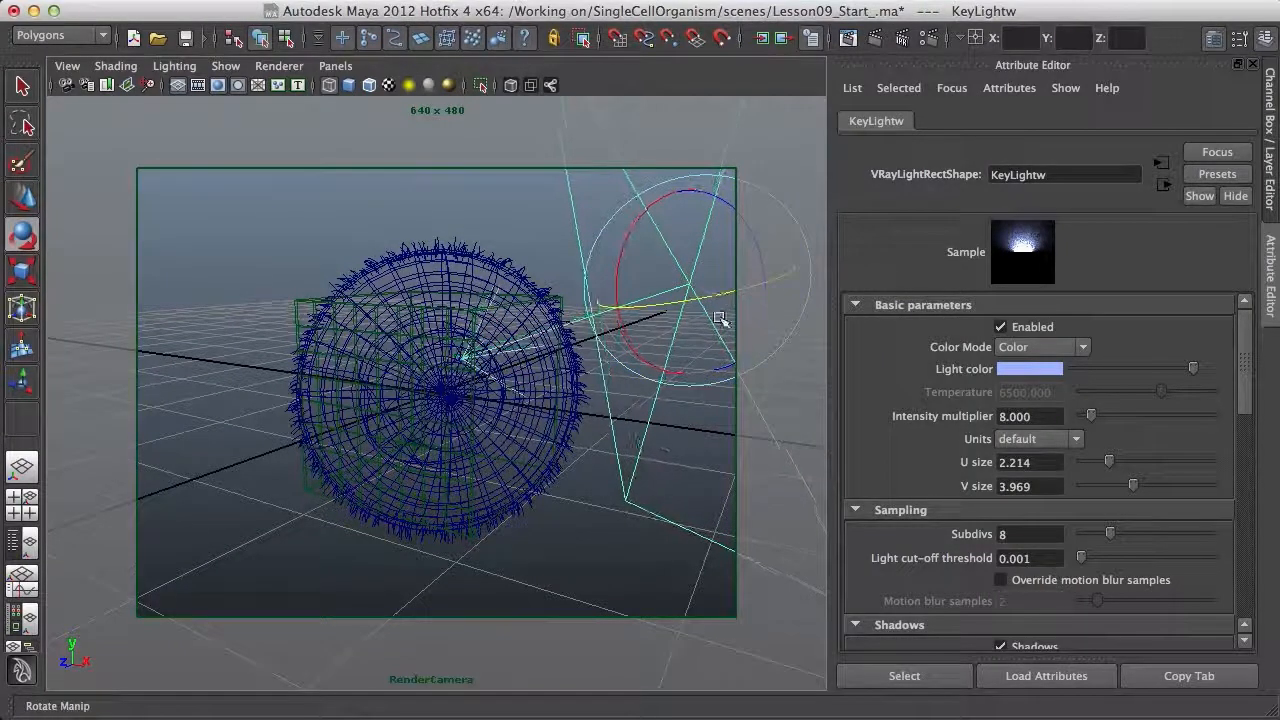
pyautogui.press('w')
# Step: Duplicate the key light and rename the copy's shape as RimLight
pyautogui.click(615, 542)
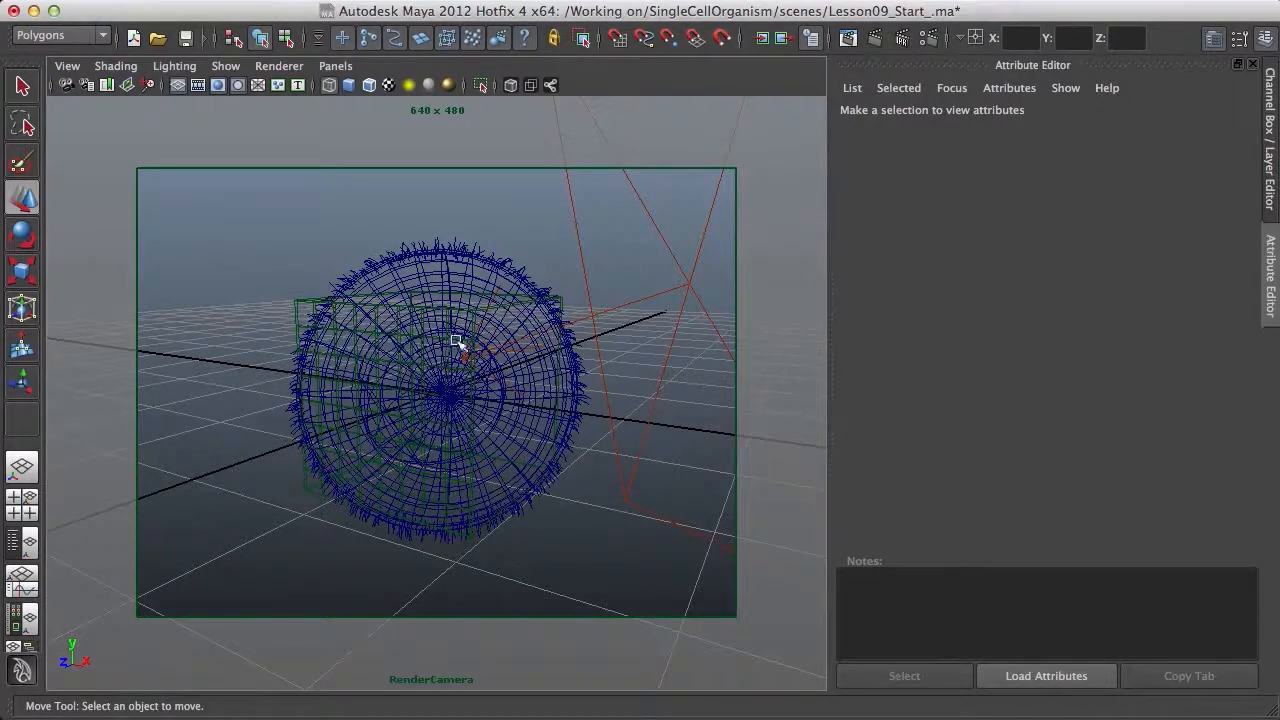
pyautogui.click(676, 250)
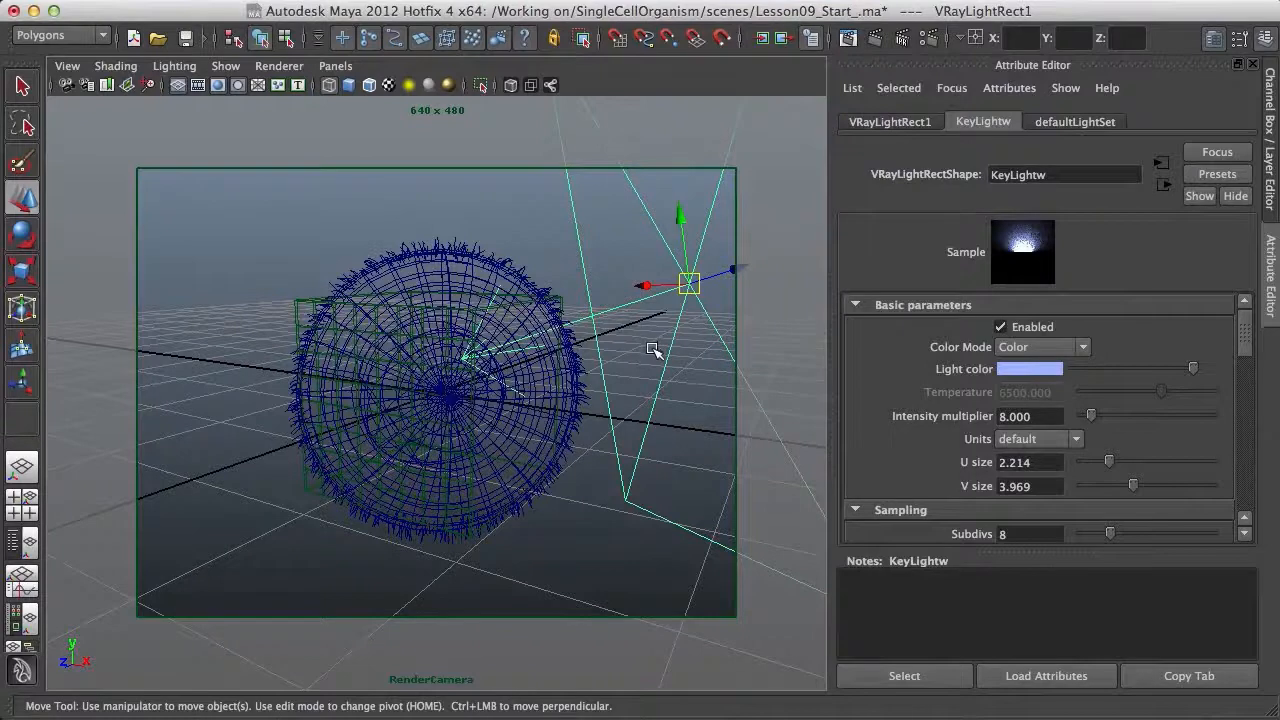
pyautogui.hotkey('ctrl', 'd')
pyautogui.moveTo(1064, 174); pyautogui.dragTo(952, 176)
pyautogui.write('Rim')
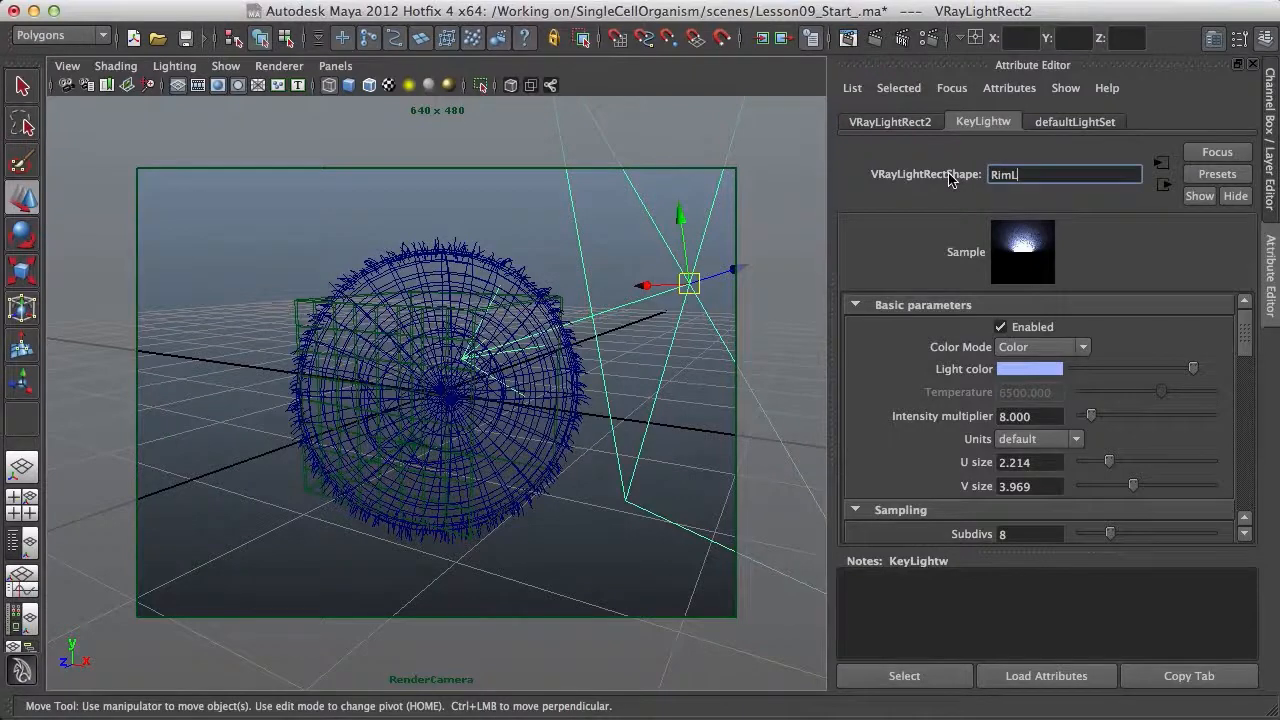
pyautogui.press('Return')
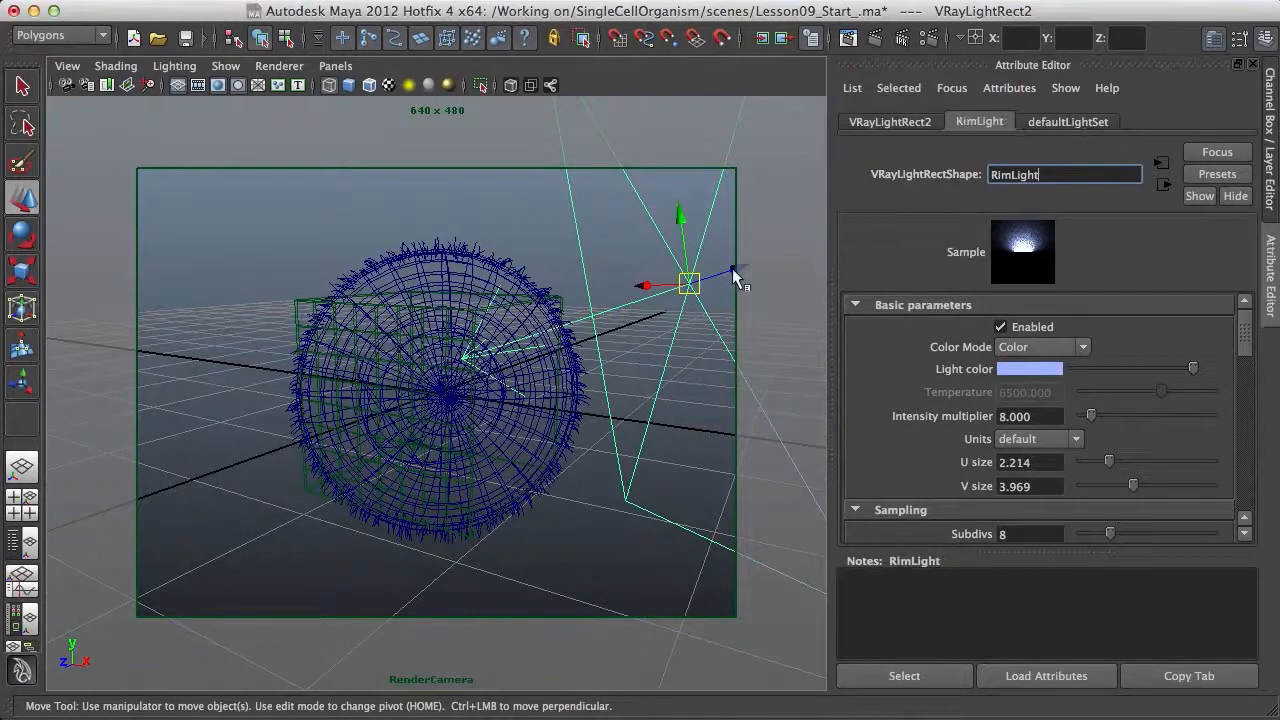
# Step: Place the rim light on the cell's opposite side, facing it, at about -3.71, -0.71, 1.39, with U size 1.756 and V size 2.824
pyautogui.moveTo(713, 274); pyautogui.dragTo(289, 437)
pyautogui.press('e')
pyautogui.press('w')
pyautogui.moveTo(178, 453); pyautogui.dragTo(103, 437)
pyautogui.moveTo(1110, 468)
pyautogui.mouseDown()
pyautogui.moveTo(1128, 489)
pyautogui.moveTo(1100, 490)
pyautogui.mouseUp()
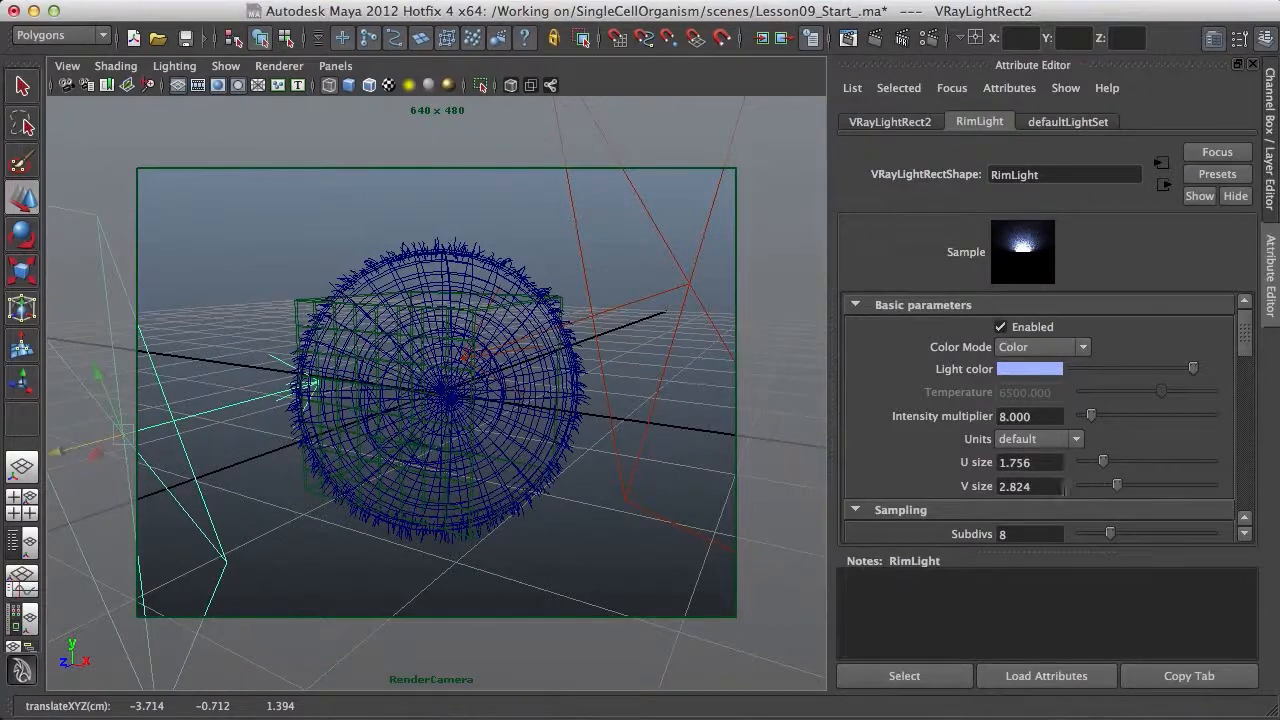
# Step: Lower the rim light to the cell's lower left, pull it away slightly and rotate it to aim up at the cell
pyautogui.moveTo(93, 361); pyautogui.dragTo(145, 487)
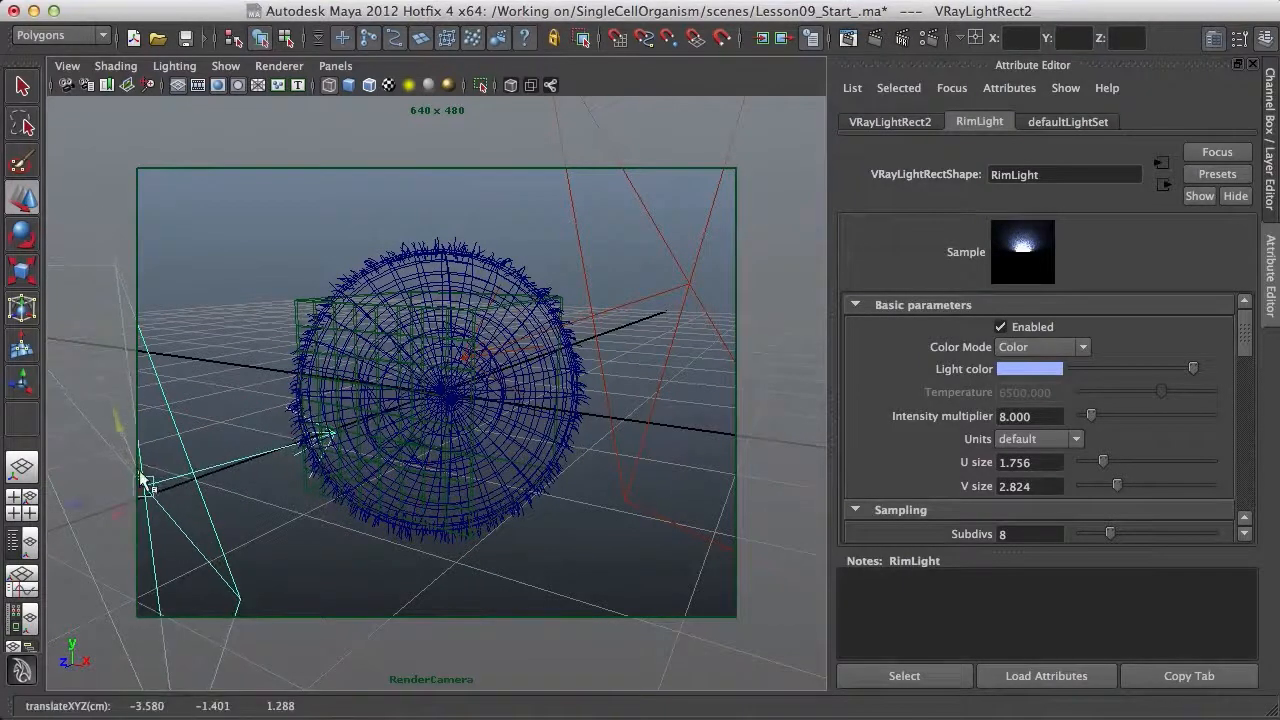
pyautogui.press('e')
pyautogui.moveTo(186, 428); pyautogui.dragTo(183, 512)
pyautogui.press('w')
pyautogui.press('e')
pyautogui.press('w')
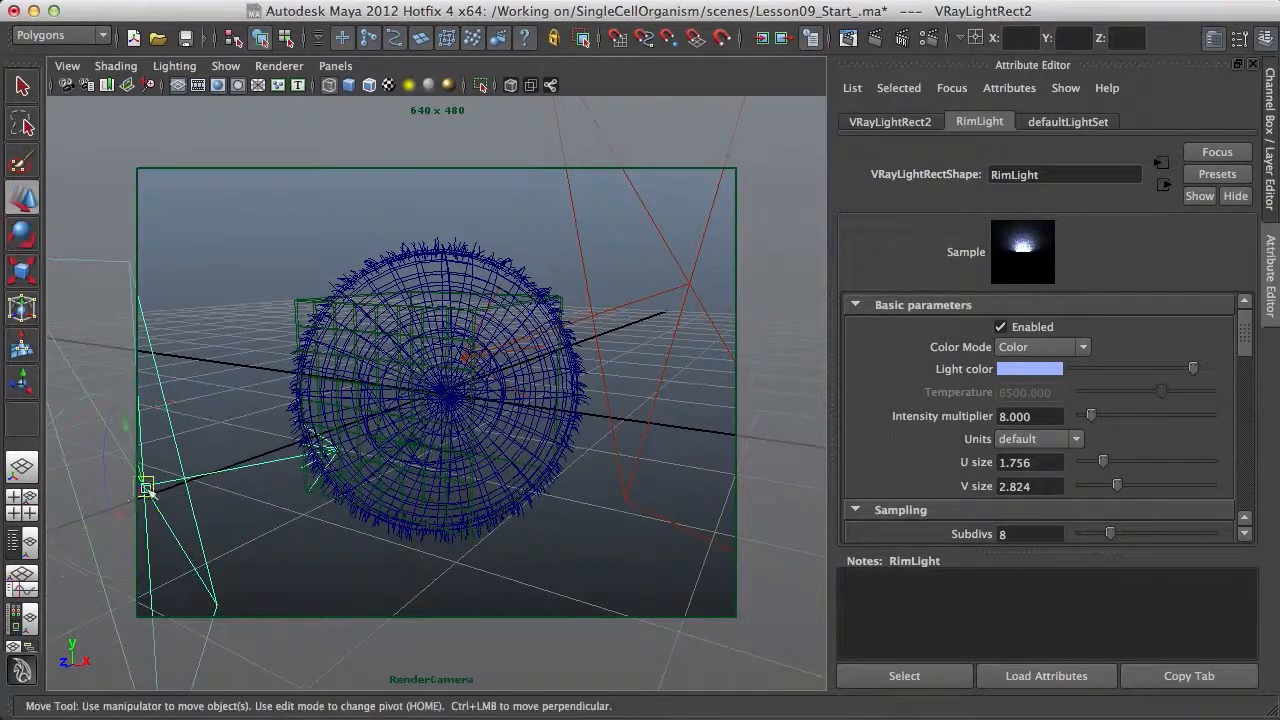
pyautogui.moveTo(102, 493); pyautogui.dragTo(62, 500)
pyautogui.press('e')
pyautogui.moveTo(160, 508); pyautogui.dragTo(168, 506)
pyautogui.press('w')
# Step: Set the rim light's intensity multiplier to 4, clear the render region and re-render the full RenderCamera view
pyautogui.moveTo(1050, 416); pyautogui.dragTo(958, 410)
pyautogui.write('4')
pyautogui.press('Return')
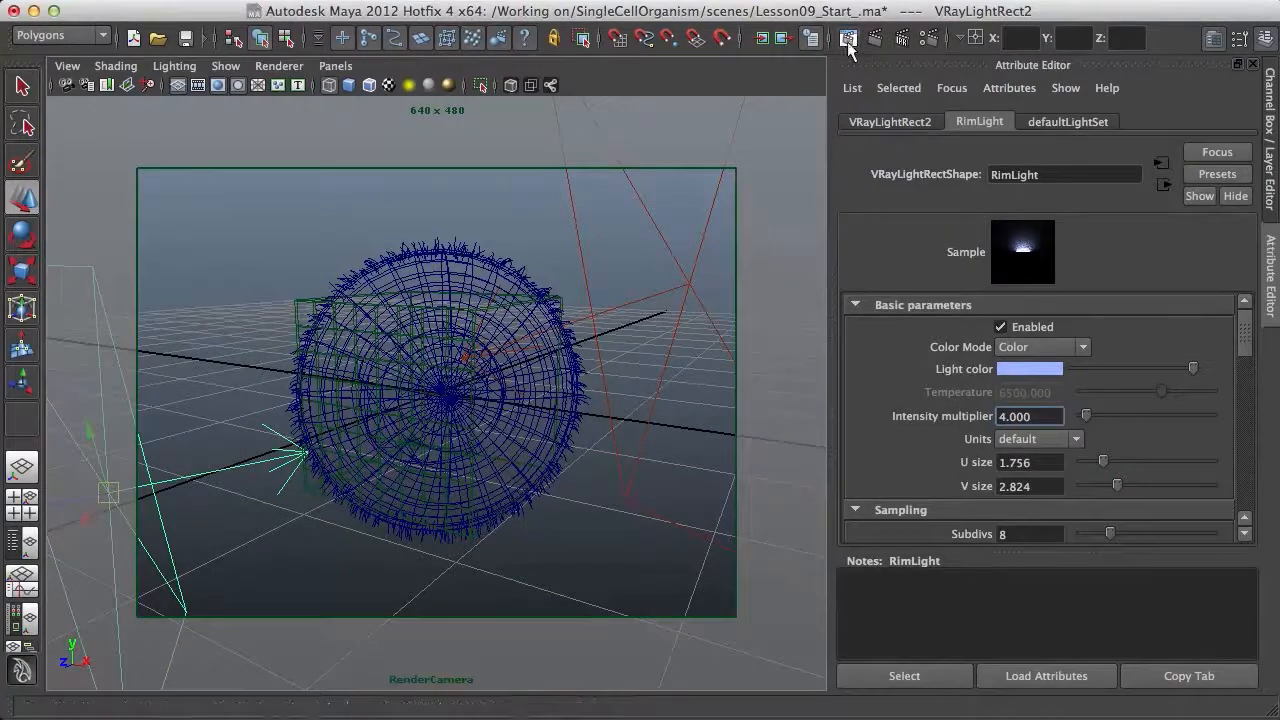
pyautogui.click(848, 38)
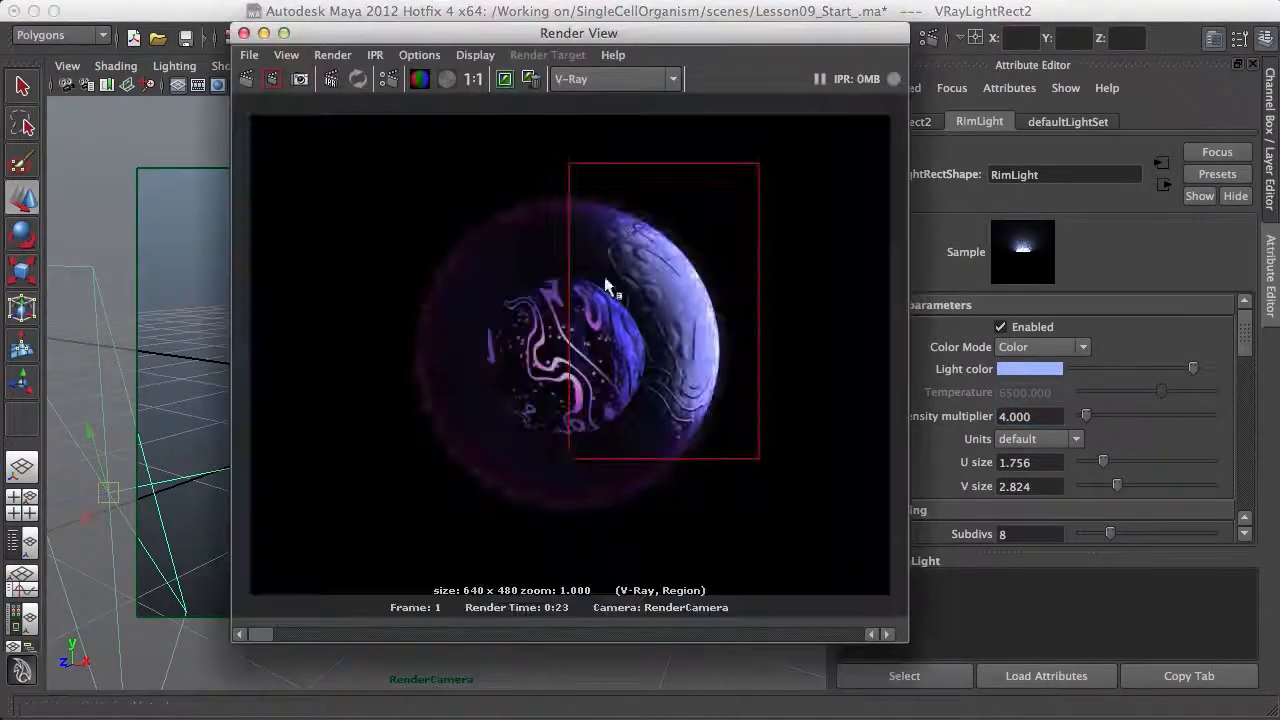
pyautogui.click(509, 149)
pyautogui.click(243, 84)
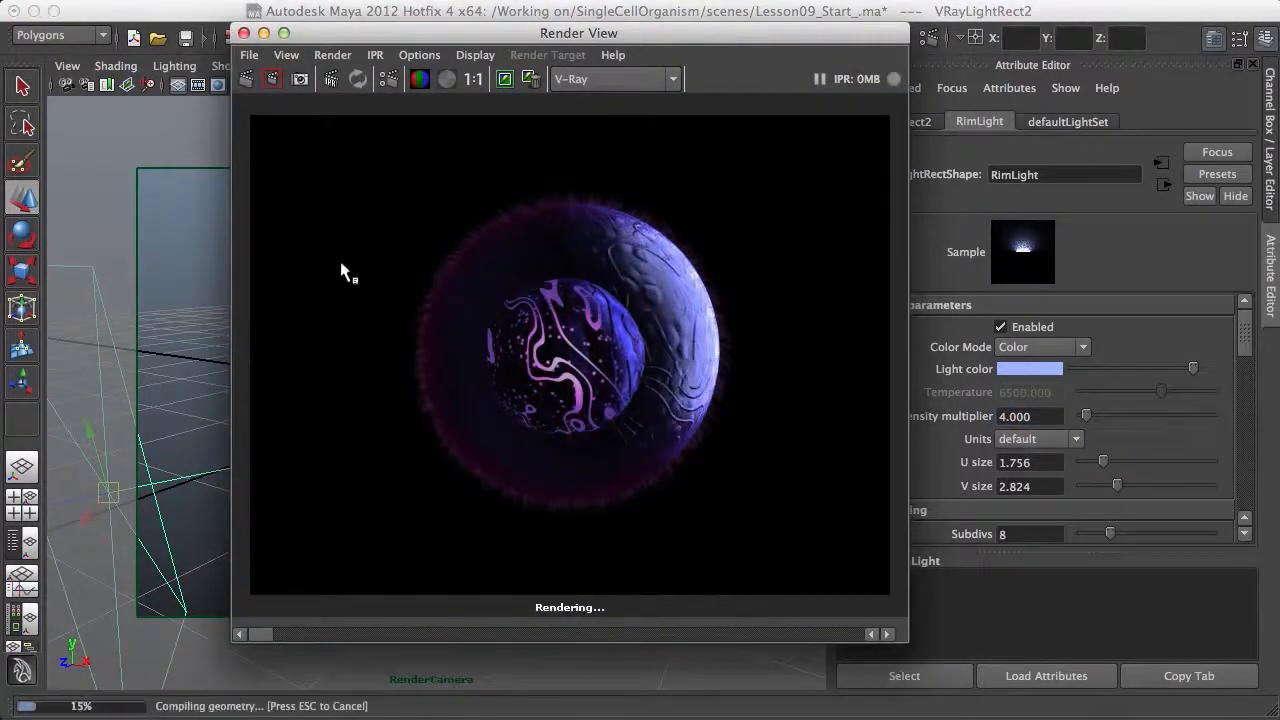